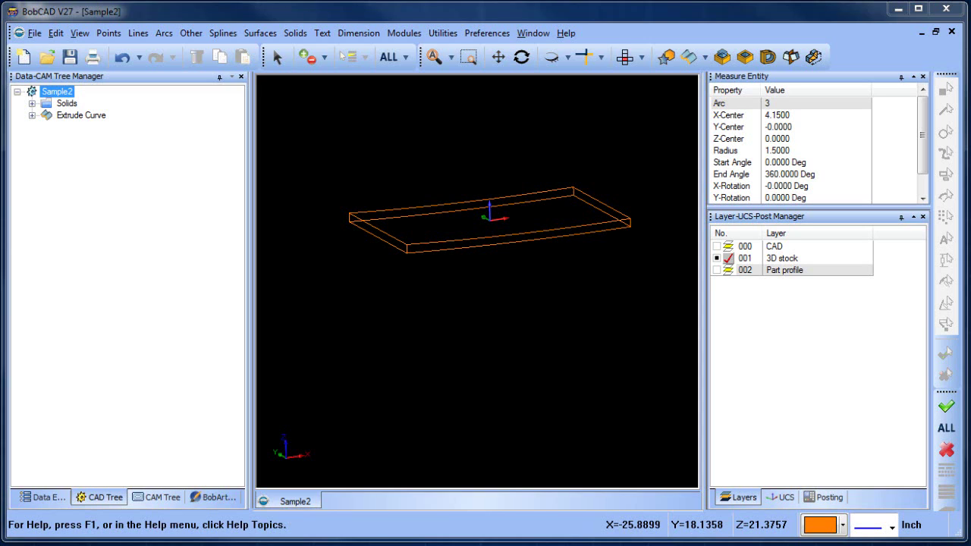
Step: Start a new milling job for the BC_3x_Mill machine
{"action": "left_click", "coordinate": [81, 115]}
{"action": "left_click", "coordinate": [156, 498]}
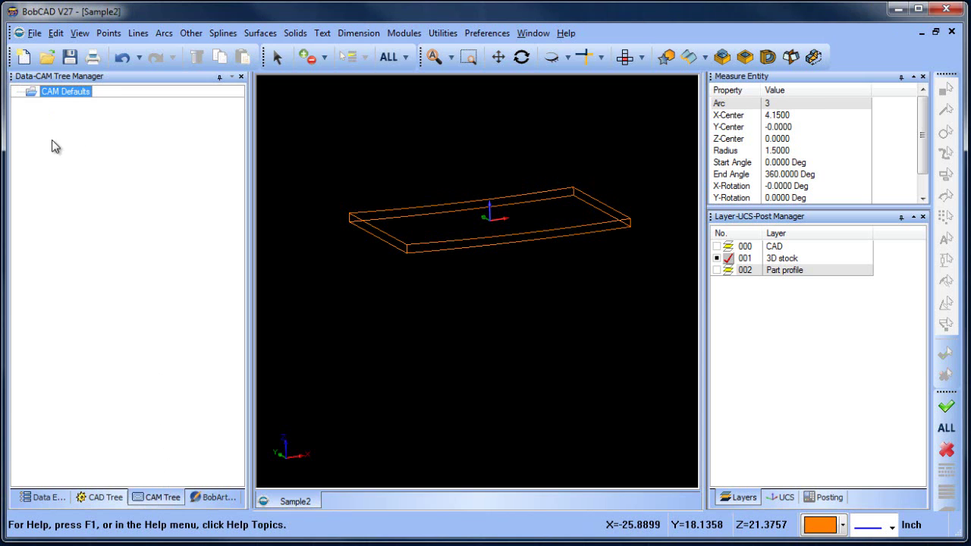
{"action": "right_click", "coordinate": [78, 100]}
{"action": "left_click", "coordinate": [457, 156]}
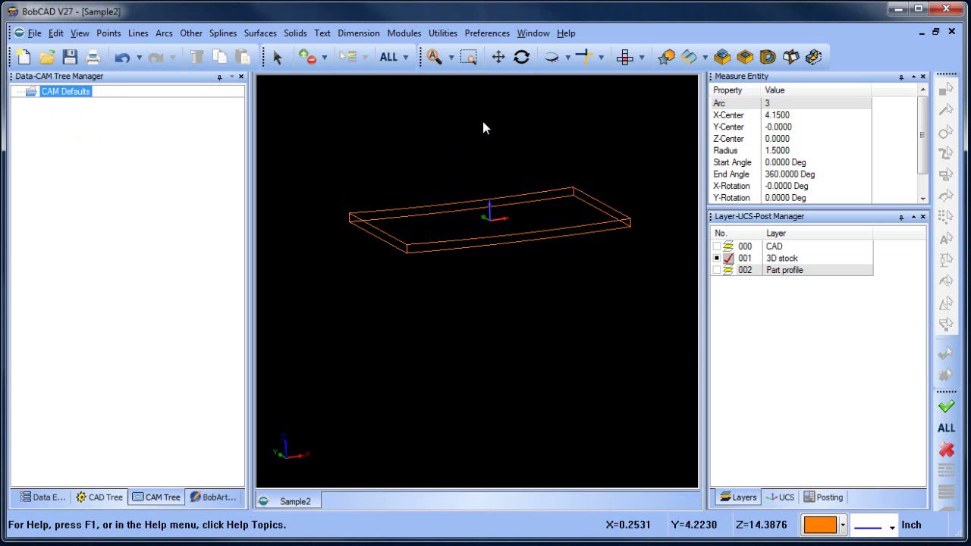
{"action": "right_click", "coordinate": [461, 142]}
{"action": "key", "text": "Escape"}
{"action": "middle_click_drag", "start_coordinate": [489, 170], "coordinate": [546, 297]}
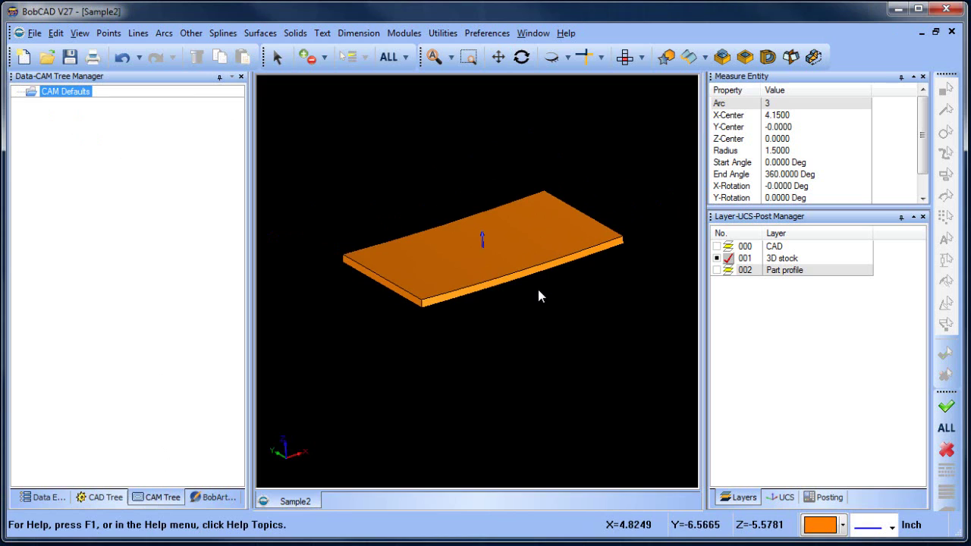
{"action": "right_click", "coordinate": [83, 99]}
{"action": "left_click", "coordinate": [122, 110]}
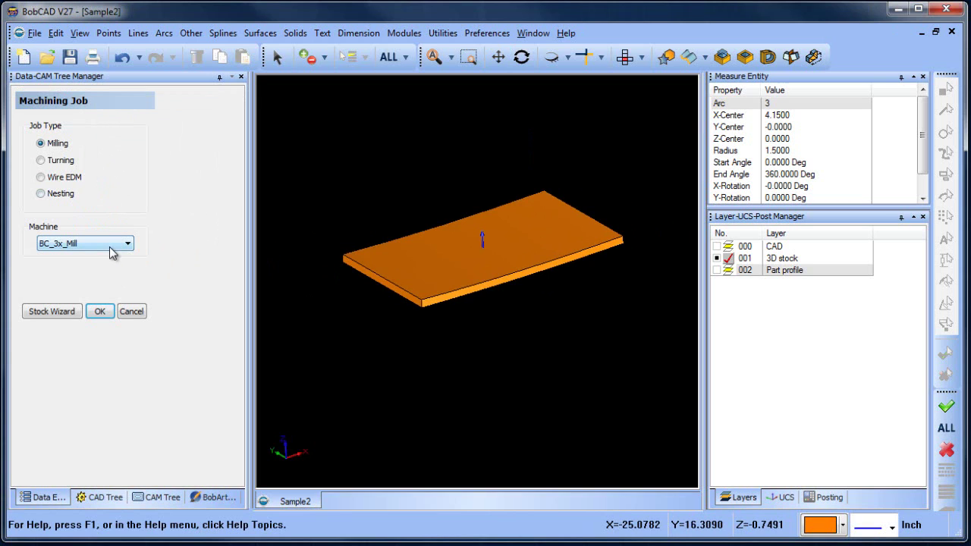
Step: Define rectangular stock sized by a bounding box taken automatically from the workspace, with zero offsets
{"action": "left_click", "coordinate": [74, 314]}
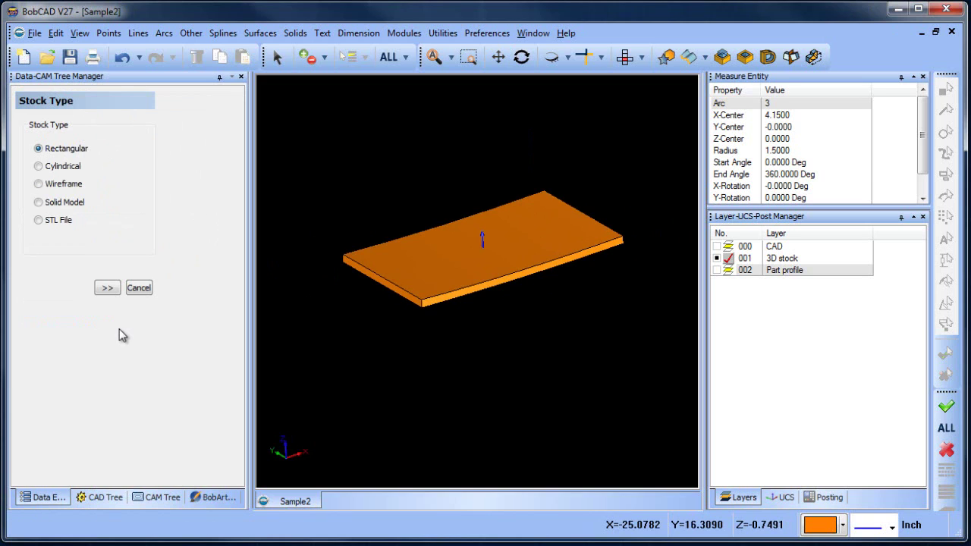
{"action": "left_click", "coordinate": [107, 288]}
{"action": "mouse_move", "coordinate": [540, 314]}
{"action": "middle_mouse_down"}
{"action": "mouse_move", "coordinate": [505, 306]}
{"action": "mouse_move", "coordinate": [530, 319]}
{"action": "middle_mouse_up"}
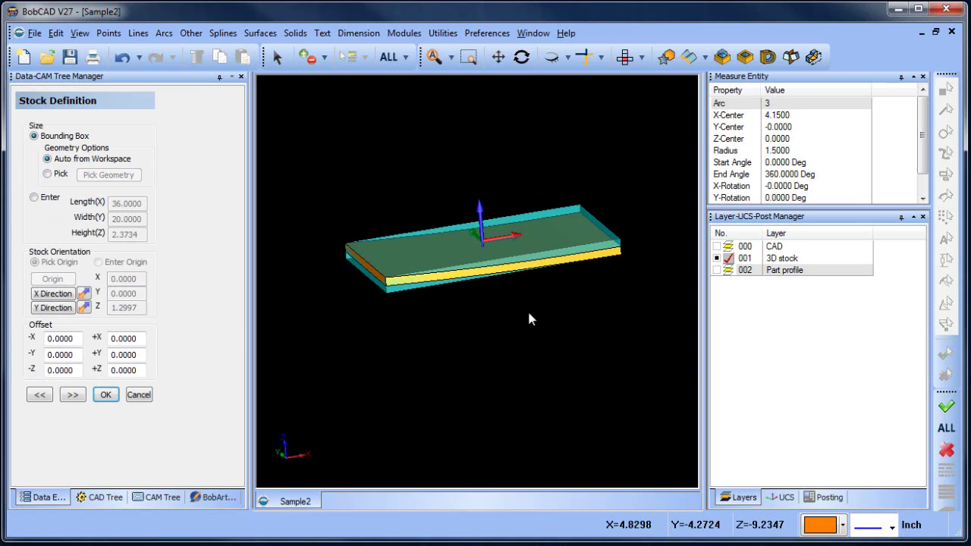
{"action": "left_click", "coordinate": [73, 395]}
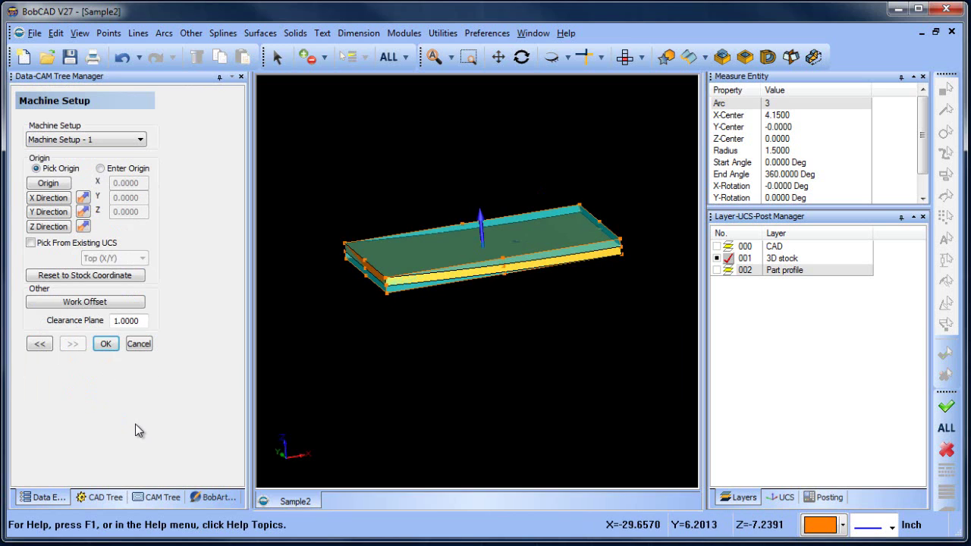
Step: Place the machine setup origin on the upper rear corner of the stock at the negative X end and accept the setup
{"action": "left_click", "coordinate": [47, 183]}
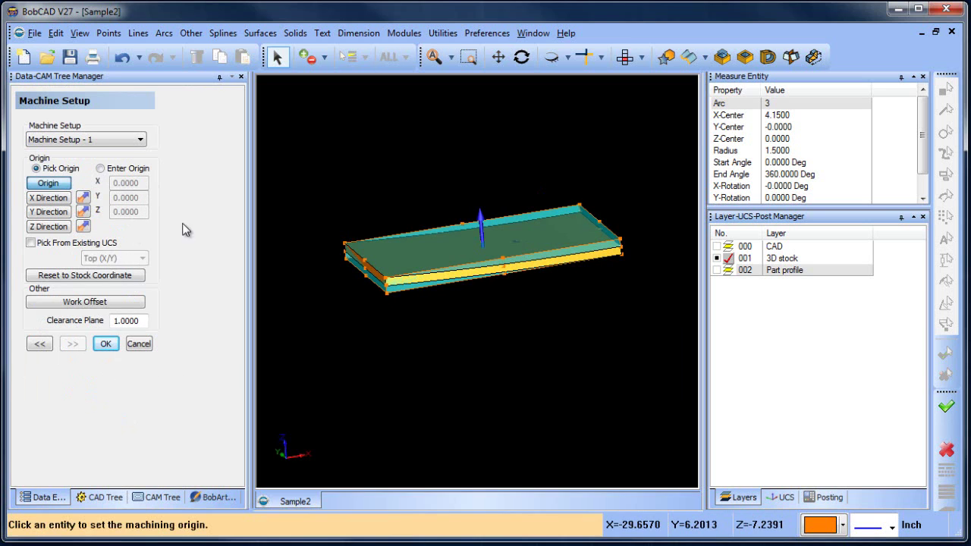
{"action": "left_click", "coordinate": [344, 243]}
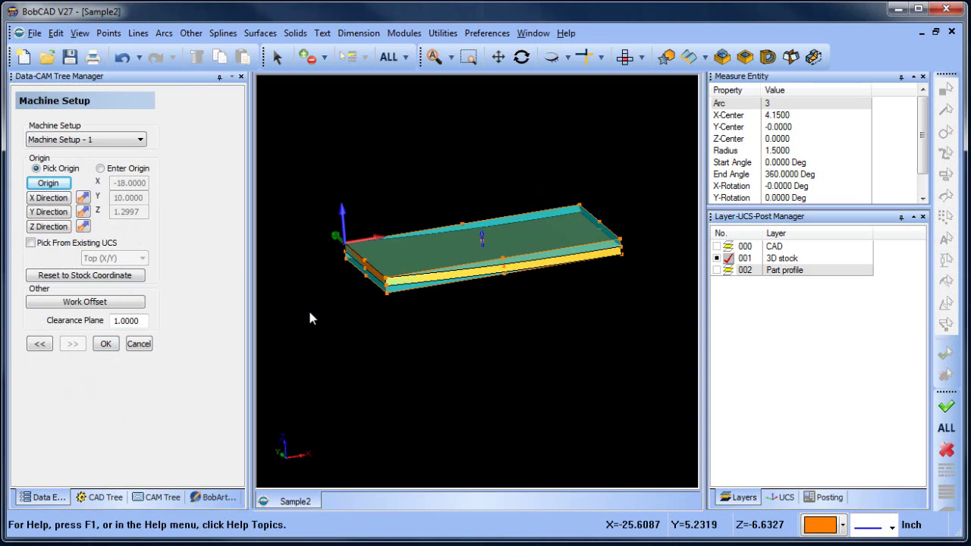
{"action": "left_click", "coordinate": [131, 346]}
Step: Check the stock and the origin position of Machine Setup - 1 in the model view
{"action": "left_click", "coordinate": [91, 153]}
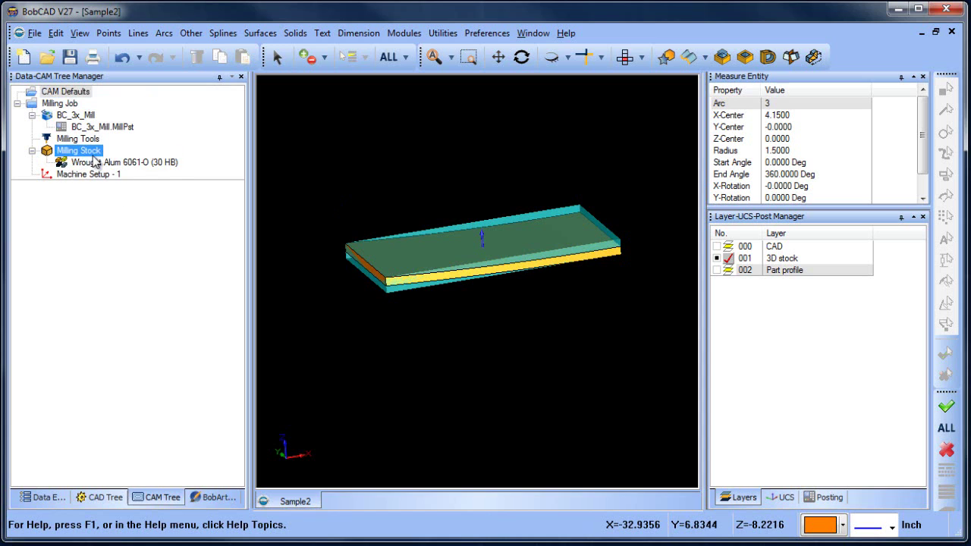
{"action": "left_click", "coordinate": [90, 175]}
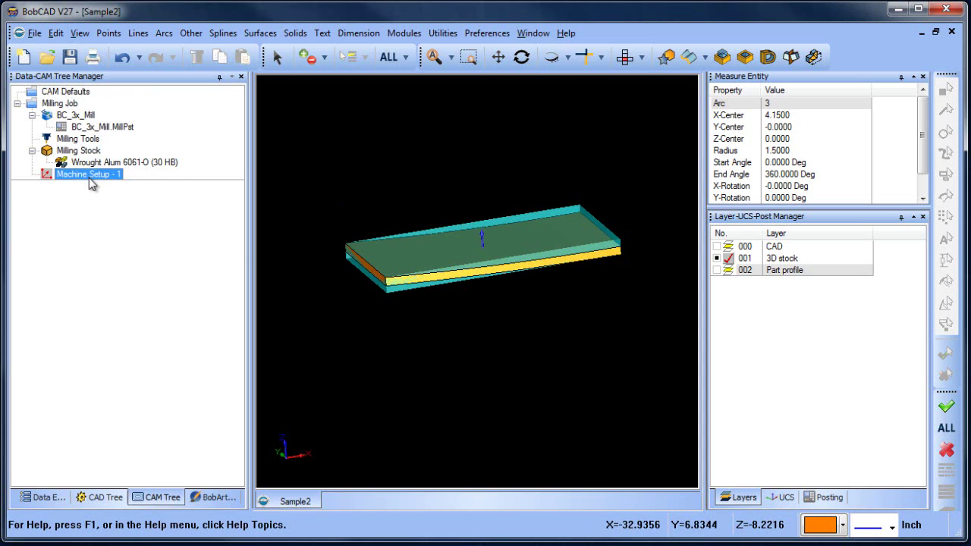
{"action": "middle_click_drag", "start_coordinate": [476, 335], "coordinate": [494, 258]}
{"action": "right_click", "coordinate": [416, 139]}
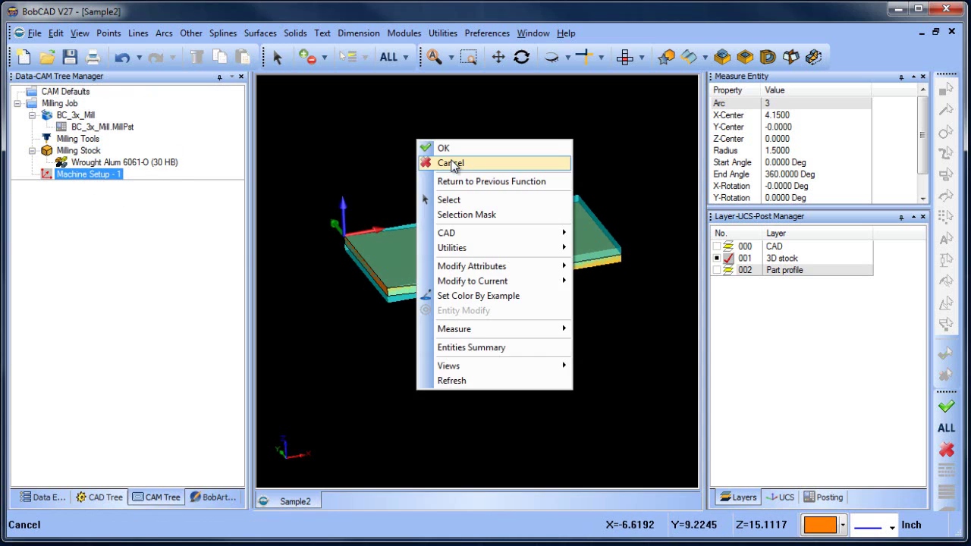
{"action": "left_click", "coordinate": [451, 163]}
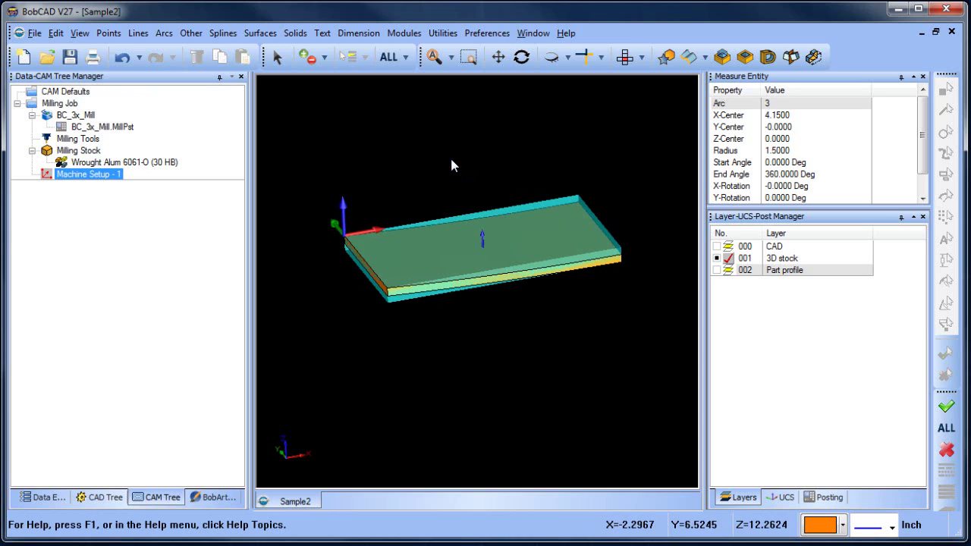
Step: Show the Part profile layer together with the 3D stock
{"action": "left_click", "coordinate": [718, 270]}
{"action": "middle_click_drag", "start_coordinate": [535, 299], "coordinate": [440, 271]}
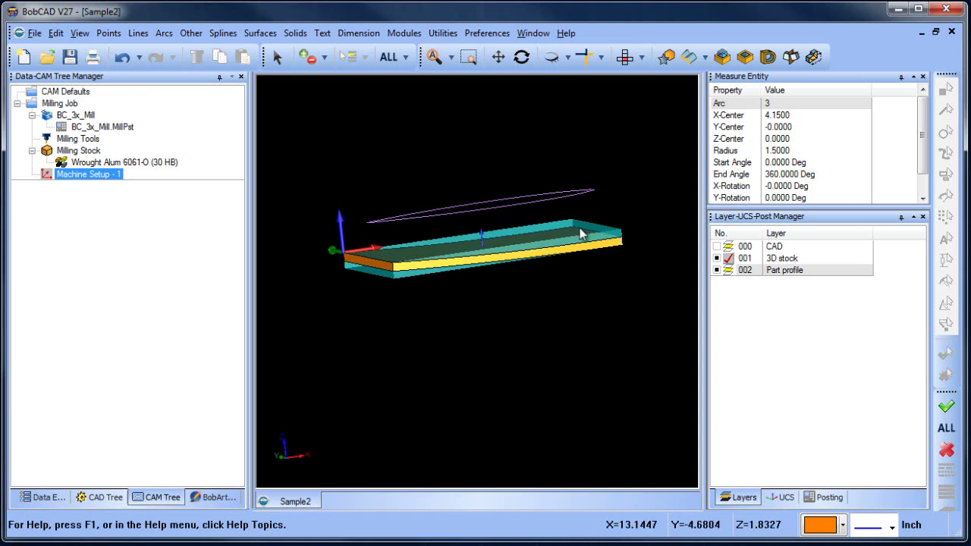
{"action": "middle_click_drag", "start_coordinate": [526, 299], "coordinate": [559, 318]}
Step: Add a new layer and set the drawing color to bright yellow
{"action": "right_click", "coordinate": [783, 271]}
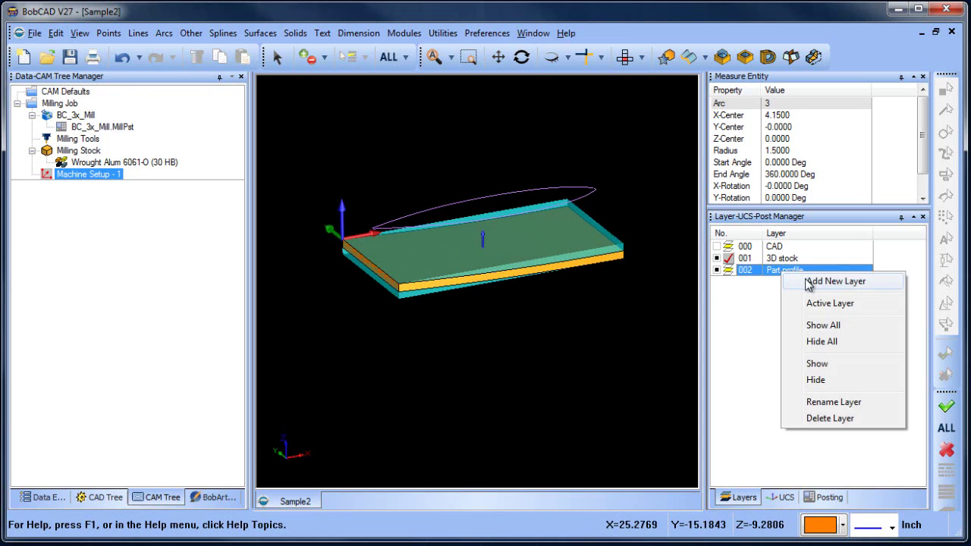
{"action": "left_click", "coordinate": [809, 282]}
{"action": "left_click", "coordinate": [843, 525]}
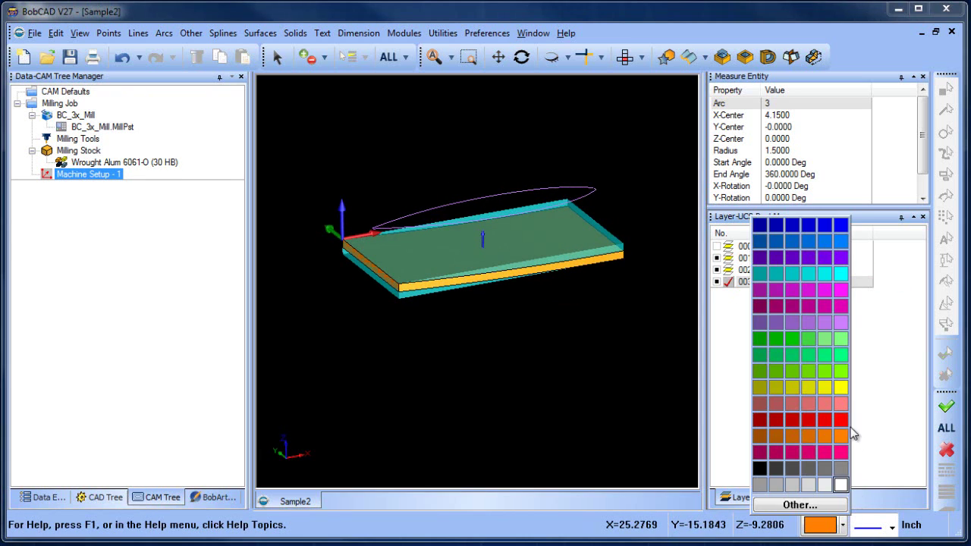
{"action": "left_click", "coordinate": [841, 387]}
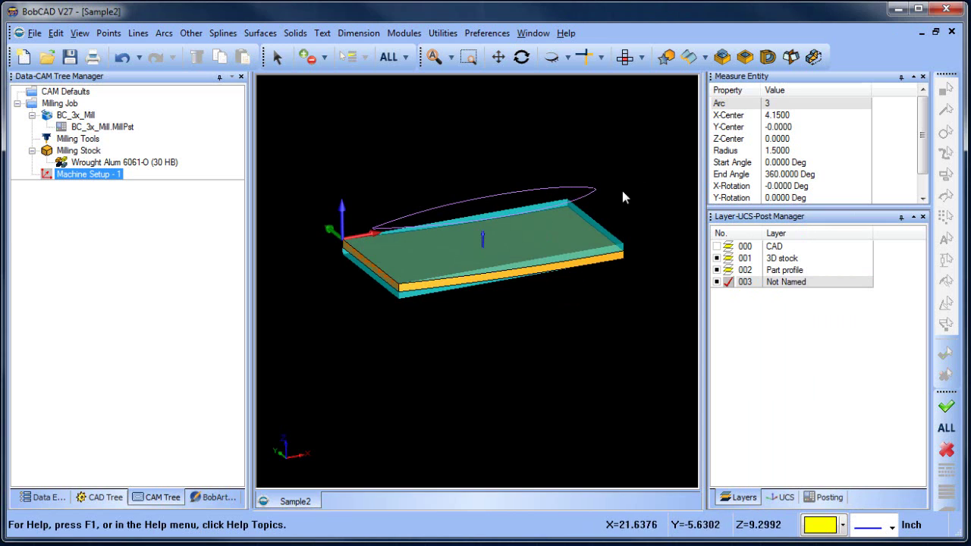
Step: Project the part profile curve onto the 3D stock solid with Project Curves to Surface
{"action": "middle_click_drag", "start_coordinate": [515, 280], "coordinate": [503, 299]}
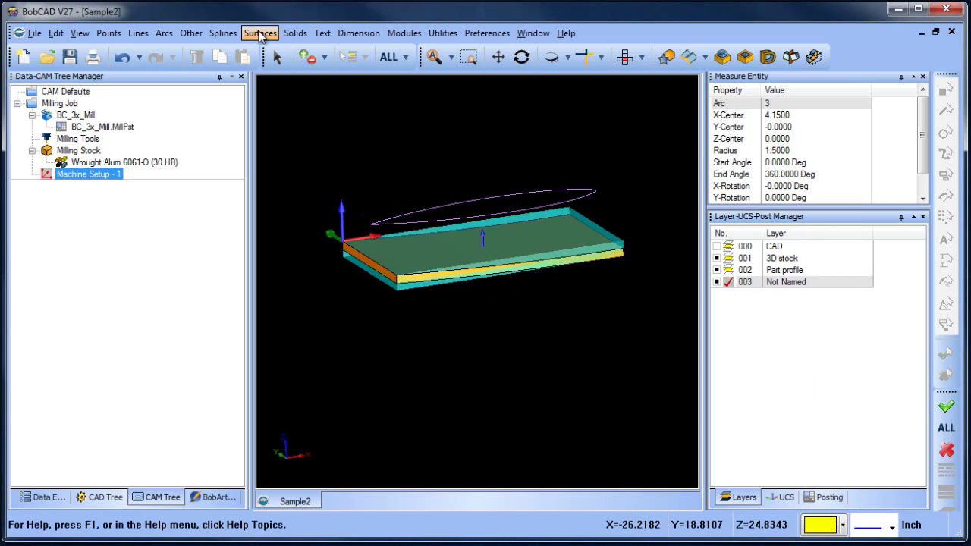
{"action": "left_click", "coordinate": [191, 34]}
{"action": "left_click", "coordinate": [247, 154]}
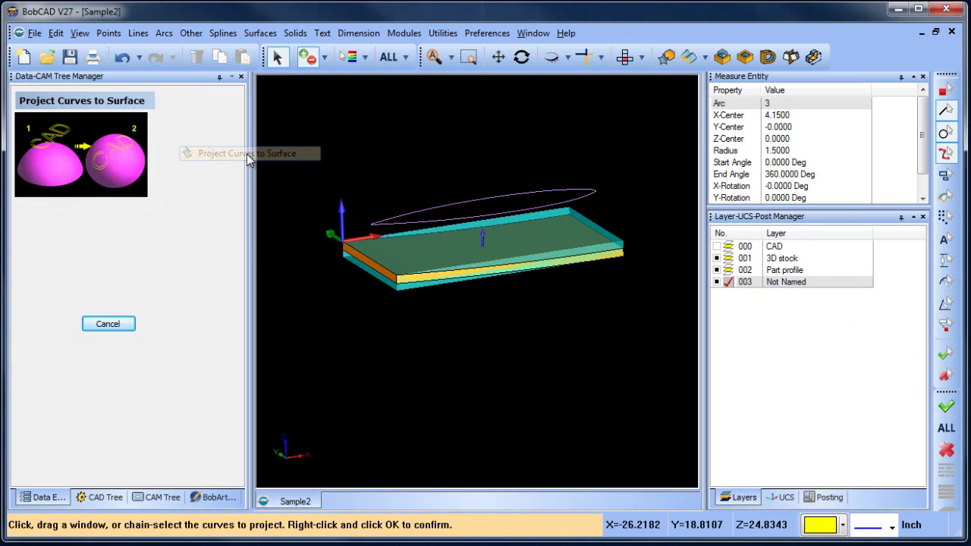
{"action": "left_click", "coordinate": [456, 200]}
{"action": "right_click", "coordinate": [451, 144]}
{"action": "left_click", "coordinate": [471, 148]}
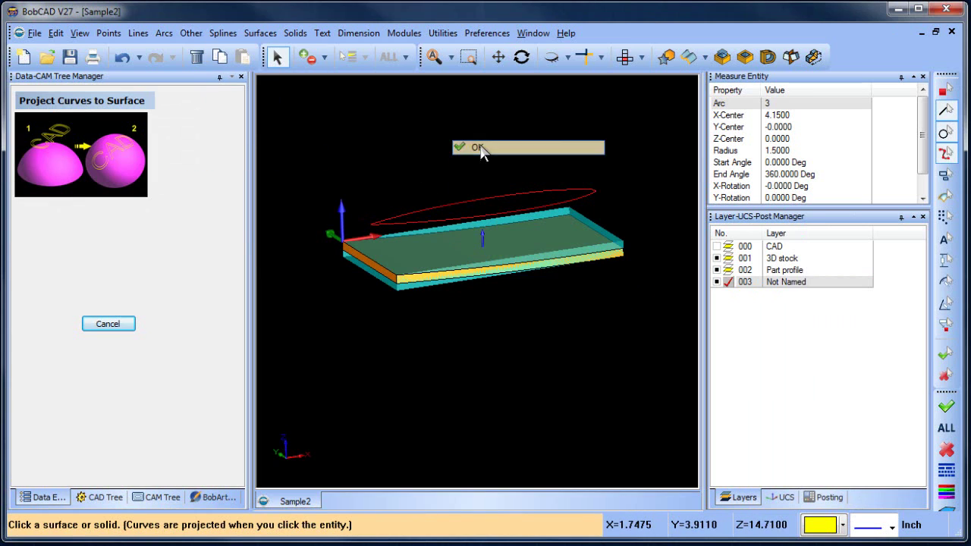
{"action": "left_click", "coordinate": [446, 252]}
{"action": "right_click", "coordinate": [433, 114]}
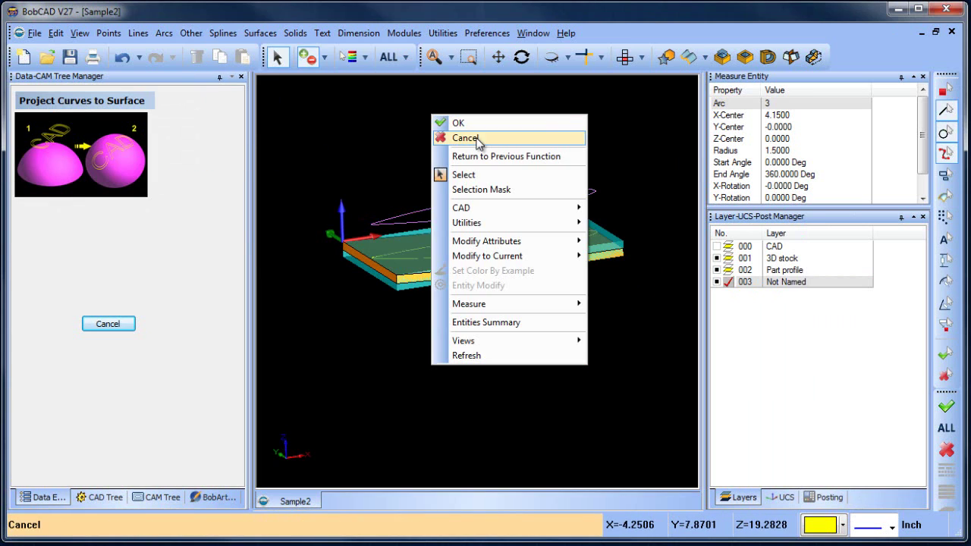
{"action": "left_click", "coordinate": [478, 136]}
Step: Hide the Part profile and 3D stock layers, leaving only the projected curves and the stock display
{"action": "left_click", "coordinate": [717, 270]}
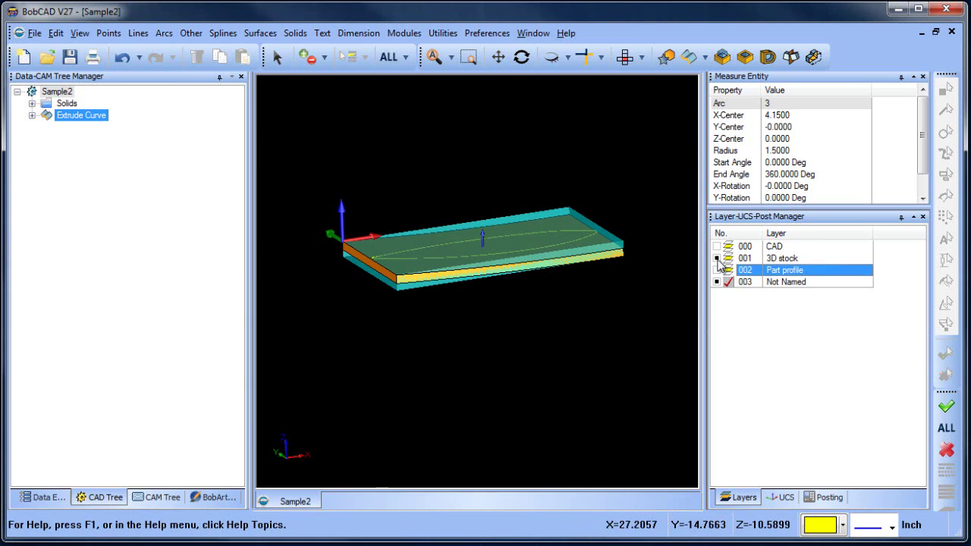
{"action": "left_click", "coordinate": [717, 258]}
{"action": "middle_click_drag", "start_coordinate": [552, 288], "coordinate": [520, 321]}
Step: In the front view, select the lower projected curve from the underside of the solid and delete it
{"action": "left_click", "coordinate": [641, 57]}
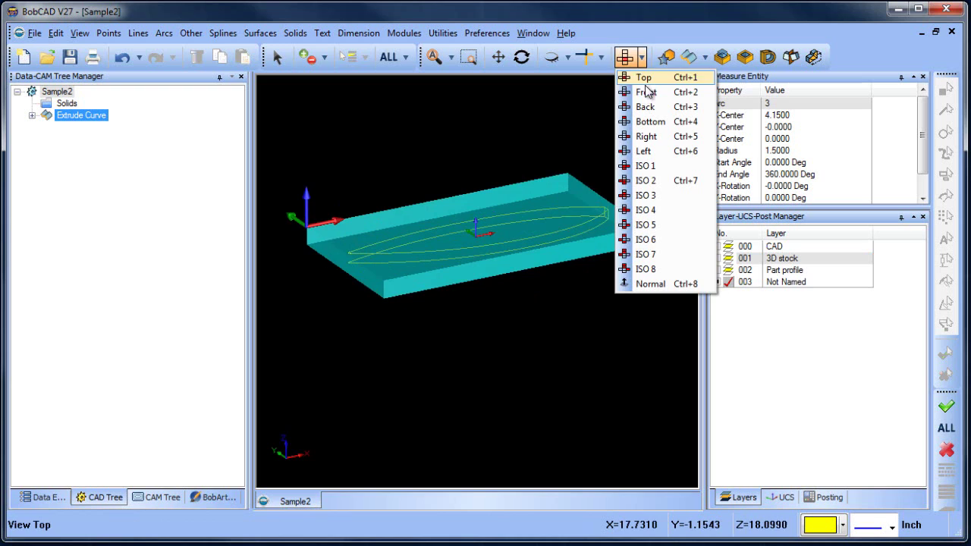
{"action": "left_click", "coordinate": [645, 92]}
{"action": "left_click", "coordinate": [276, 58]}
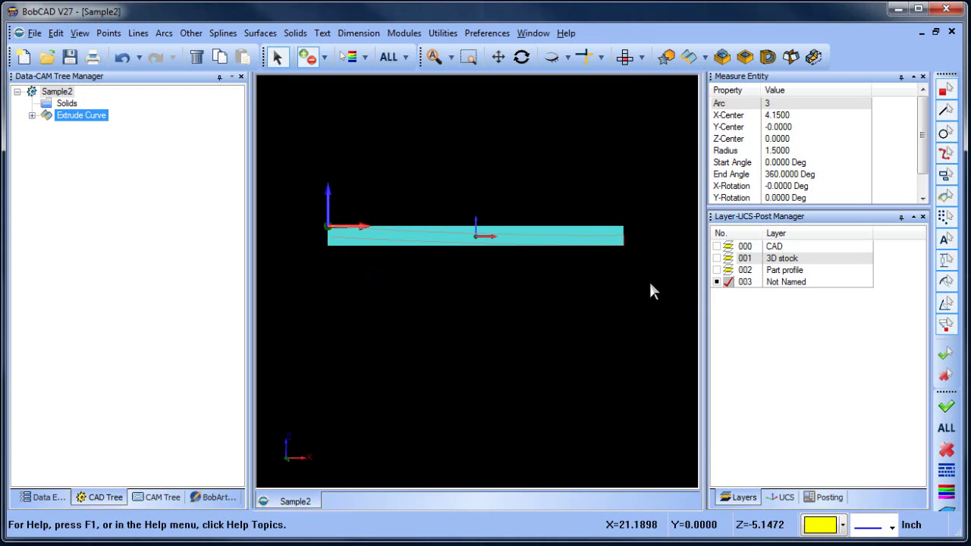
{"action": "right_click", "coordinate": [490, 161]}
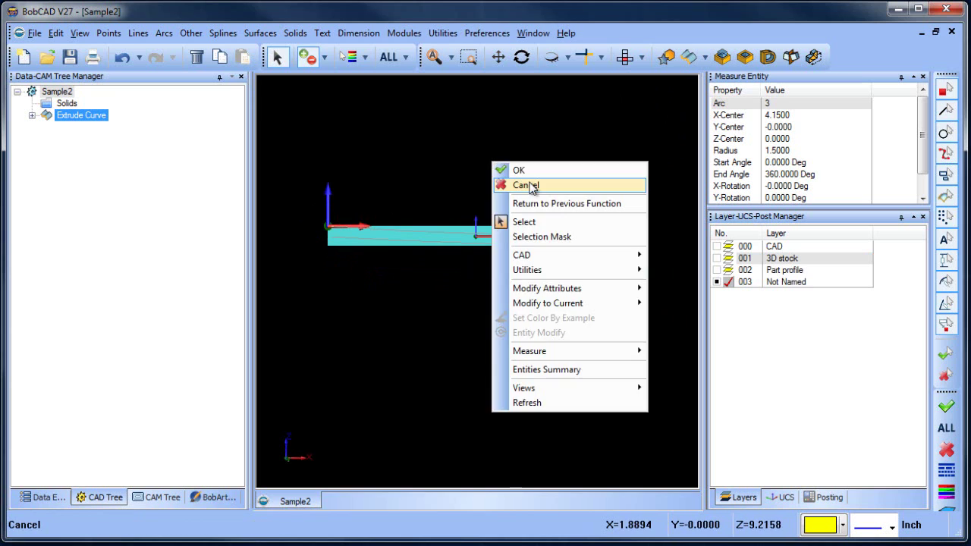
{"action": "left_click", "coordinate": [517, 184]}
{"action": "left_click", "coordinate": [276, 58]}
{"action": "left_click_drag", "start_coordinate": [327, 233], "coordinate": [423, 266]}
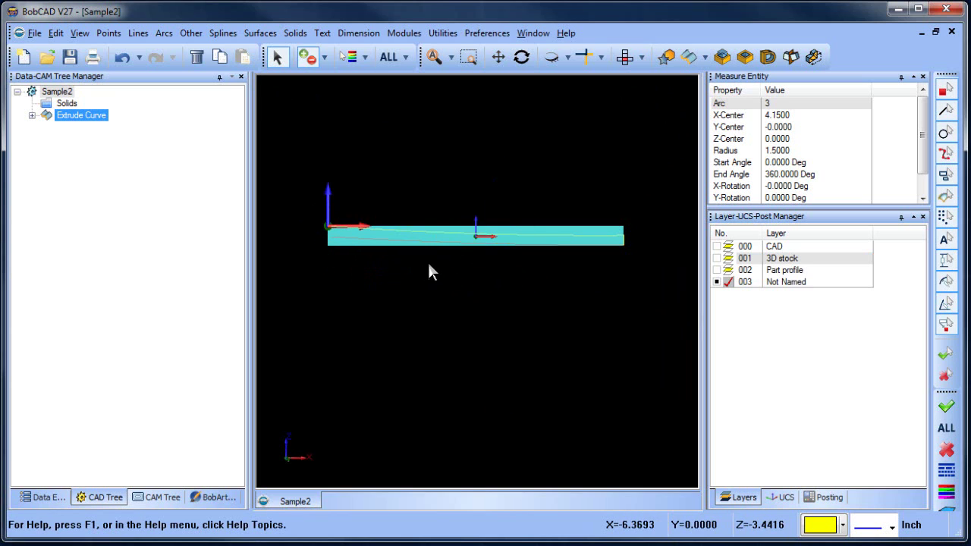
{"action": "key", "text": "Escape"}
{"action": "middle_click_drag", "start_coordinate": [453, 269], "coordinate": [489, 304]}
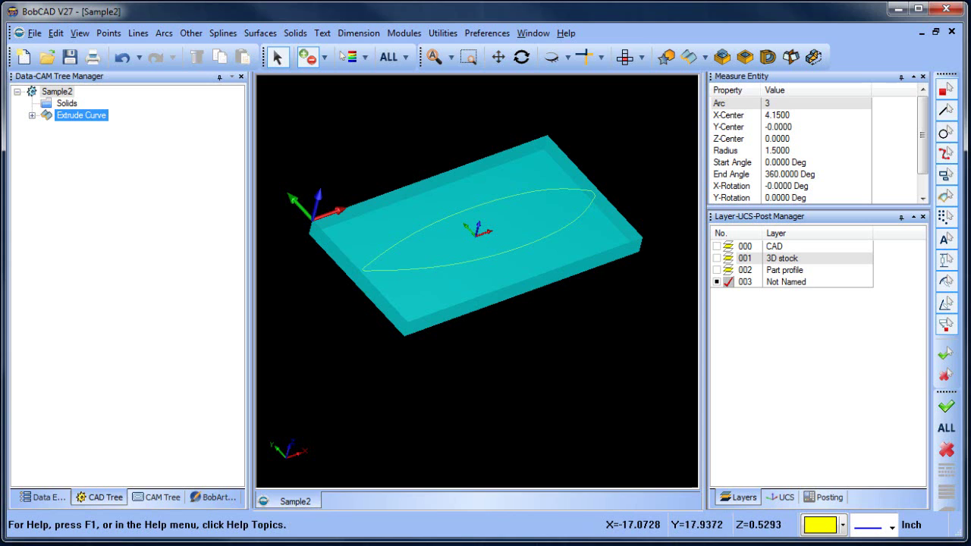
Step: Raise the Milling Stock transparency to nearly the highest level
{"action": "left_click", "coordinate": [159, 497]}
{"action": "left_click", "coordinate": [78, 151]}
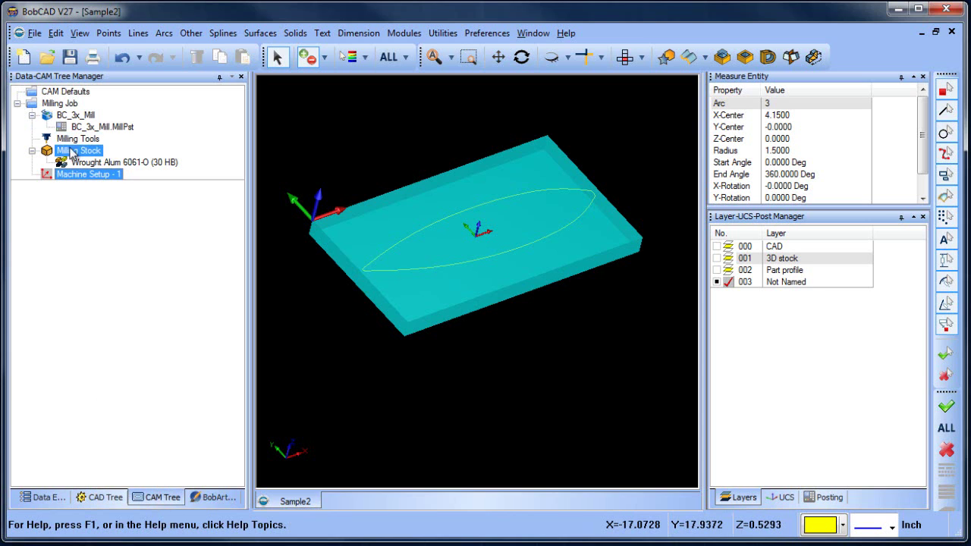
{"action": "right_click", "coordinate": [81, 156]}
{"action": "left_click", "coordinate": [123, 201]}
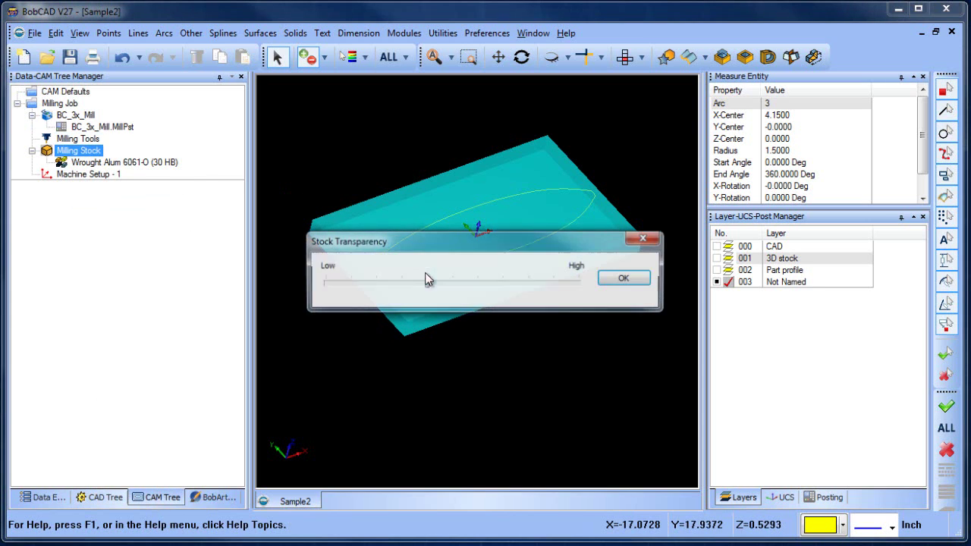
{"action": "left_click_drag", "start_coordinate": [427, 282], "coordinate": [554, 282]}
{"action": "left_click", "coordinate": [615, 281]}
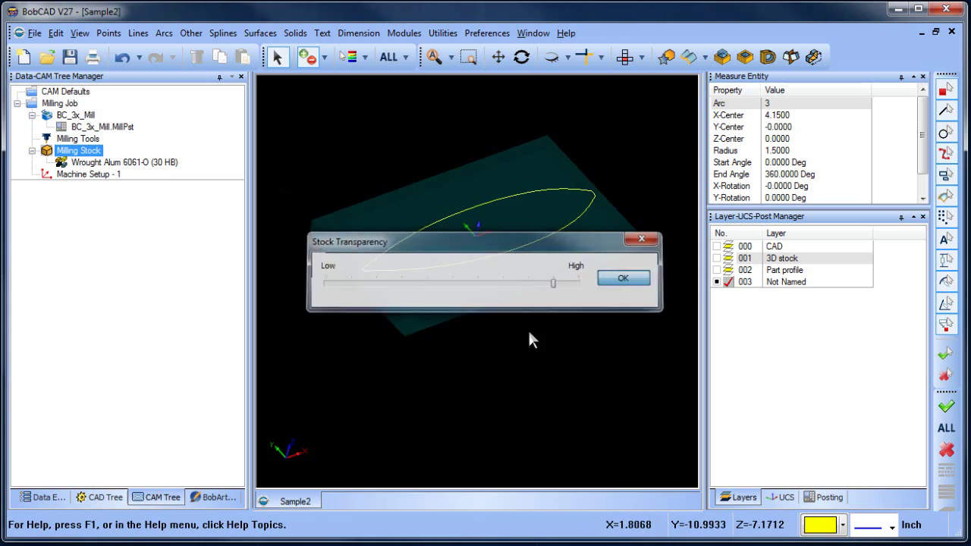
{"action": "middle_click_drag", "start_coordinate": [528, 328], "coordinate": [511, 299]}
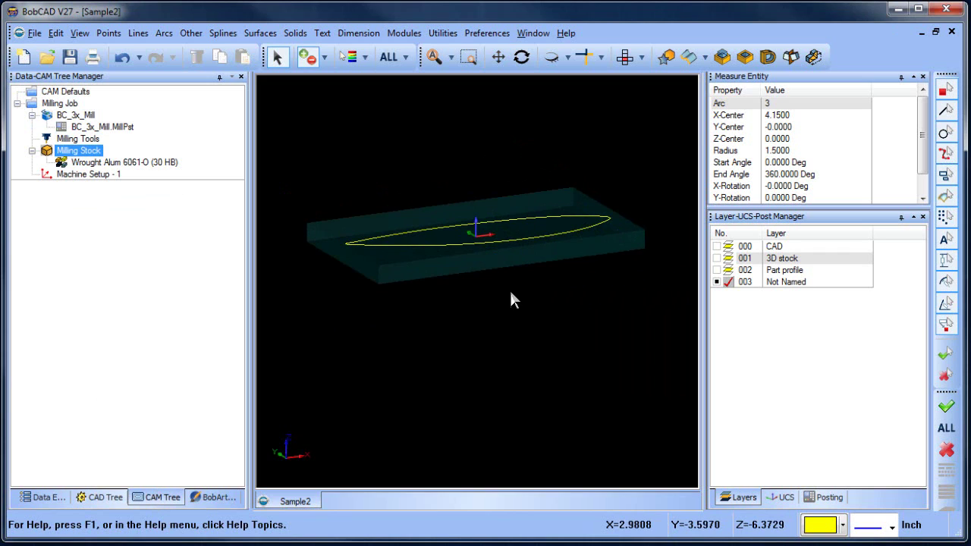
Step: Add a Mill 3 Axis Wireframe feature to Machine Setup - 1 with the projected profile curve as its geometry
{"action": "right_click", "coordinate": [82, 175]}
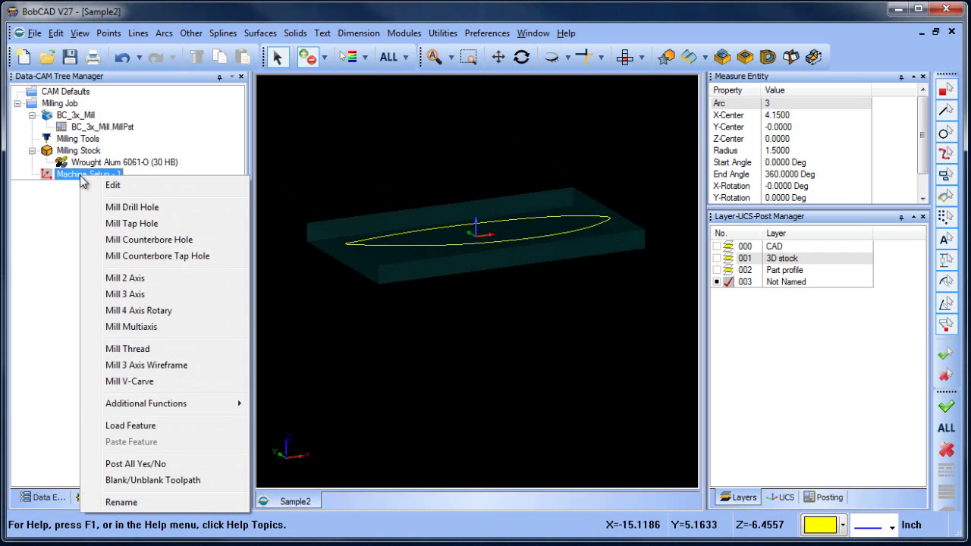
{"action": "left_click", "coordinate": [180, 366]}
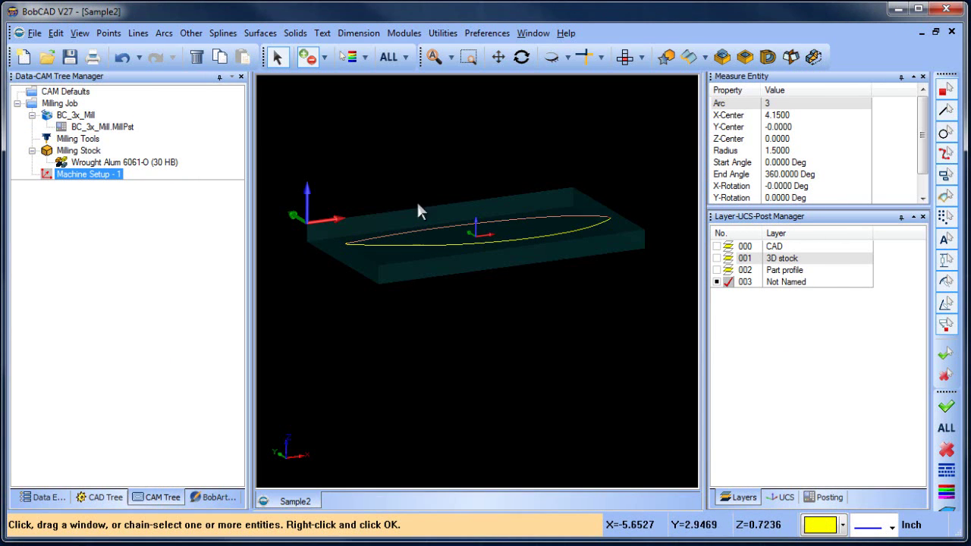
{"action": "left_click", "coordinate": [617, 232]}
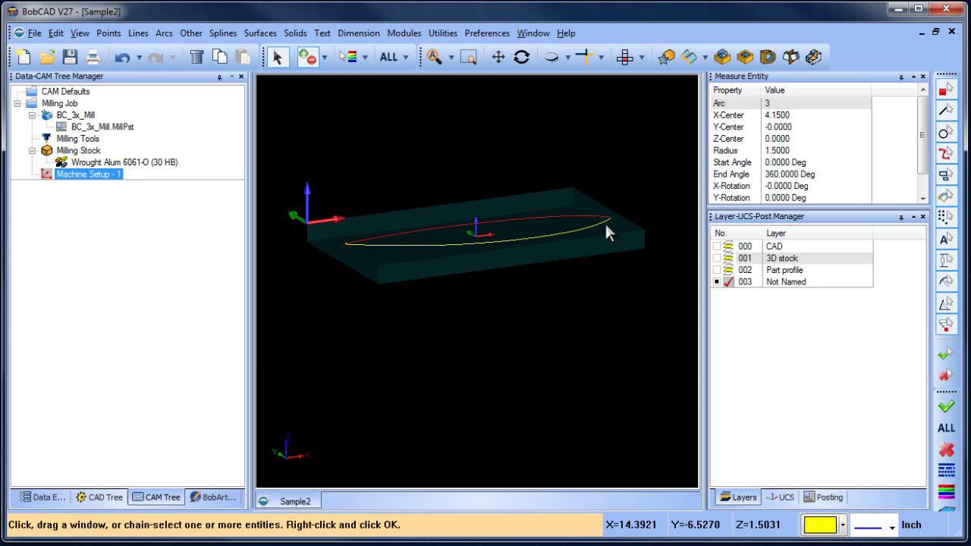
{"action": "right_click", "coordinate": [499, 145]}
{"action": "left_click", "coordinate": [516, 153]}
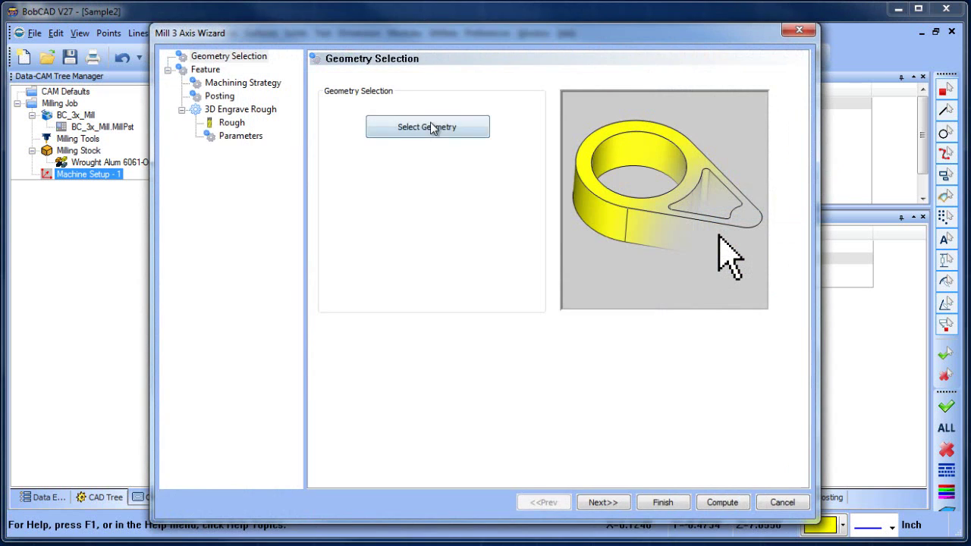
{"action": "left_click", "coordinate": [431, 127]}
{"action": "left_click", "coordinate": [625, 57]}
{"action": "scroll", "coordinate": [374, 235], "scroll_direction": "up", "scroll_amount": 3}
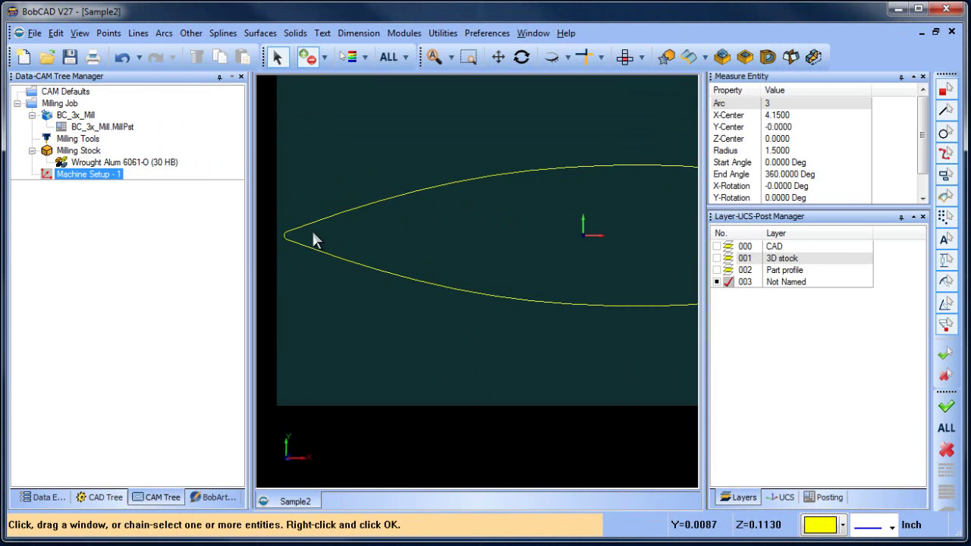
{"action": "scroll", "coordinate": [315, 240], "scroll_direction": "up", "scroll_amount": 2}
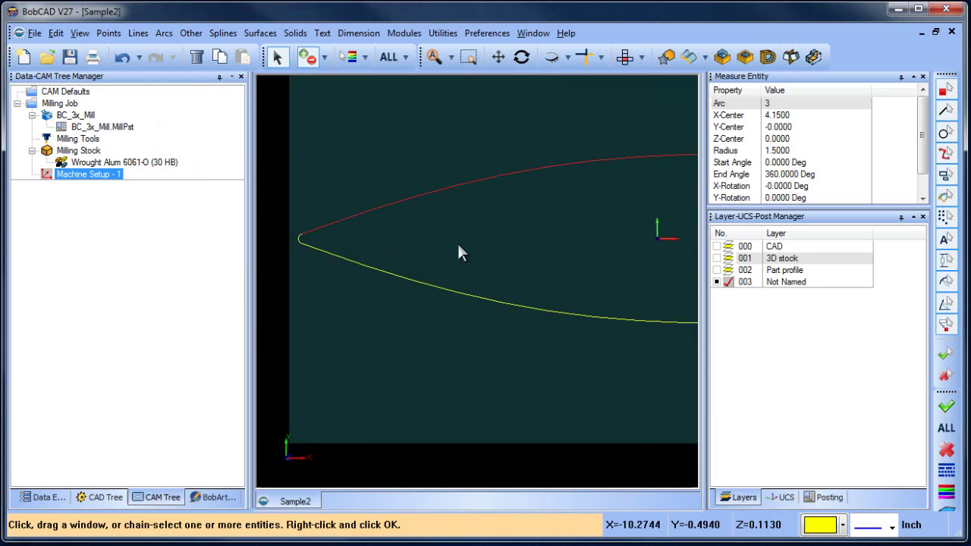
{"action": "scroll", "coordinate": [478, 258], "scroll_direction": "down", "scroll_amount": 5}
{"action": "scroll", "coordinate": [624, 254], "scroll_direction": "up", "scroll_amount": 5}
{"action": "middle_click_drag", "start_coordinate": [624, 253], "coordinate": [501, 291]}
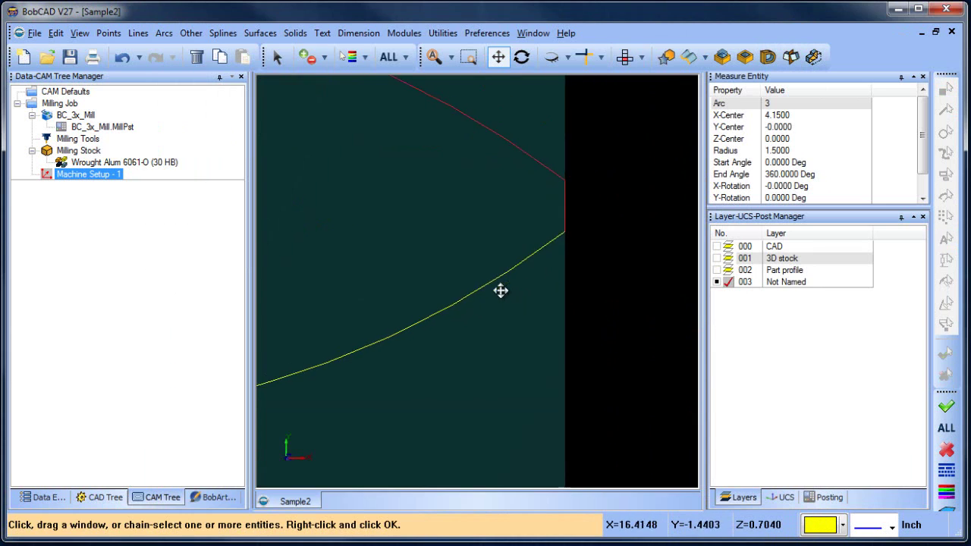
{"action": "scroll", "coordinate": [535, 229], "scroll_direction": "up", "scroll_amount": 2}
{"action": "key", "text": "Escape"}
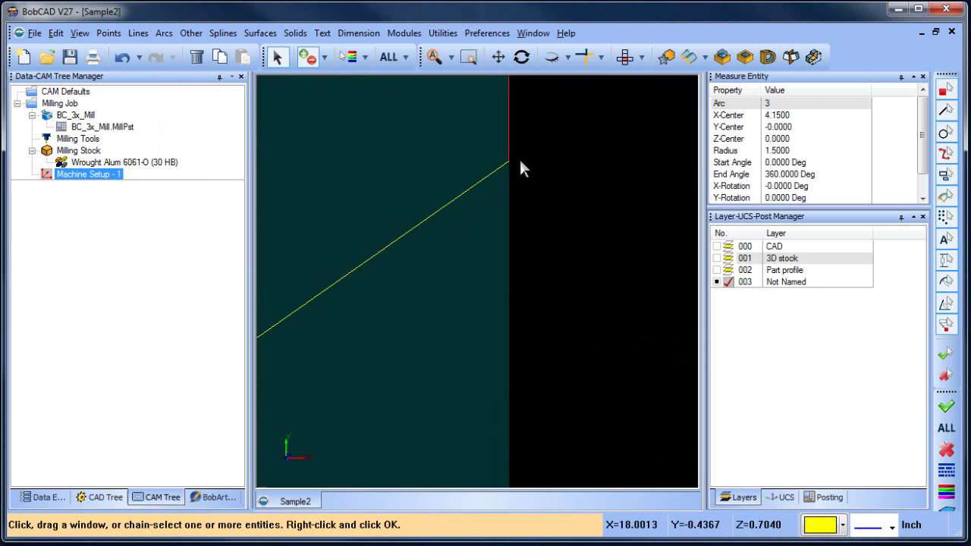
{"action": "middle_click_drag", "start_coordinate": [503, 163], "coordinate": [487, 243]}
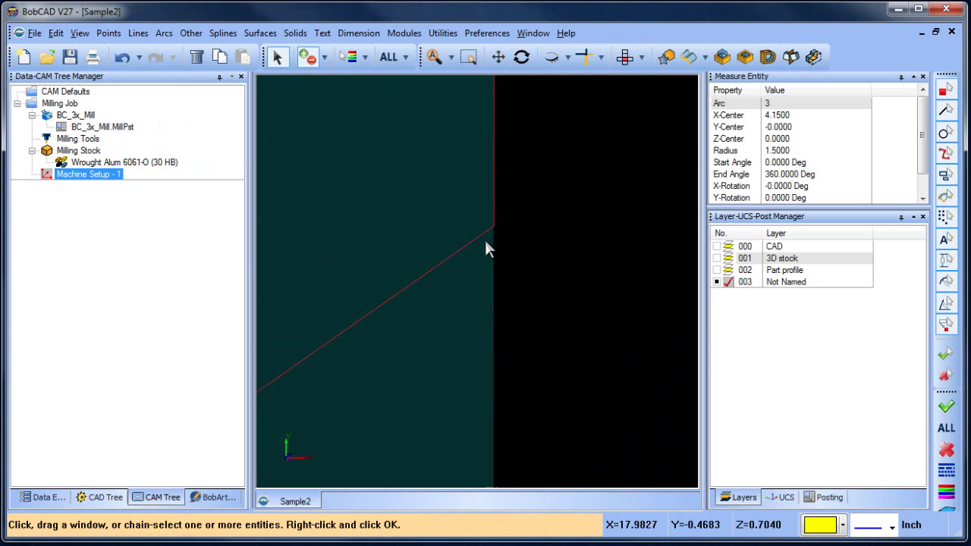
{"action": "scroll", "coordinate": [478, 250], "scroll_direction": "down", "scroll_amount": 8}
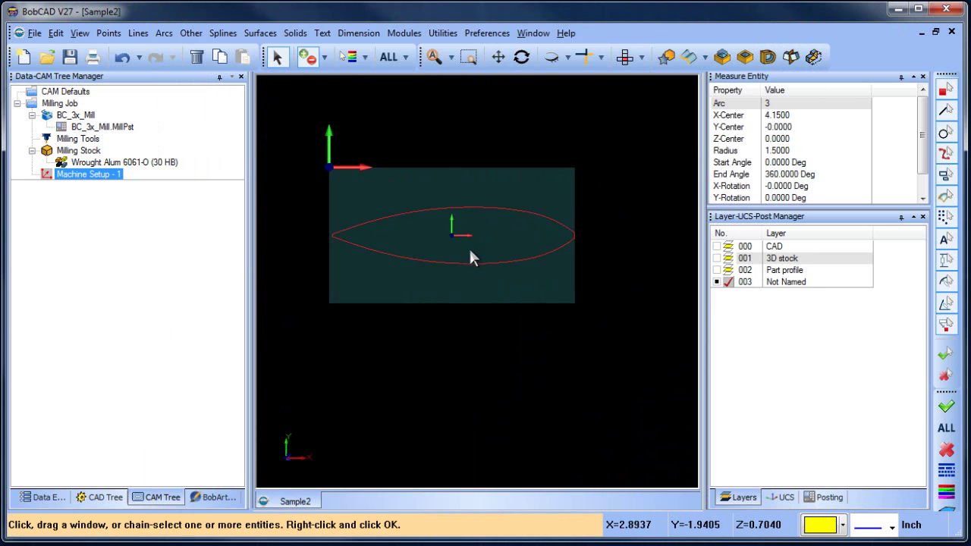
{"action": "right_click", "coordinate": [444, 156]}
{"action": "left_click", "coordinate": [476, 182]}
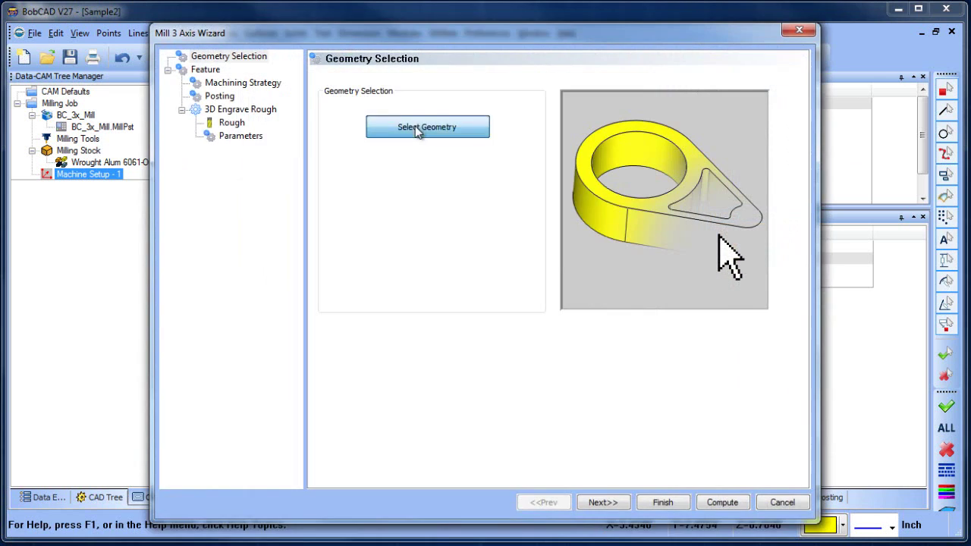
Step: Select the complete closed projected profile in the top view as the wireframe feature's geometry
{"action": "left_click", "coordinate": [418, 129]}
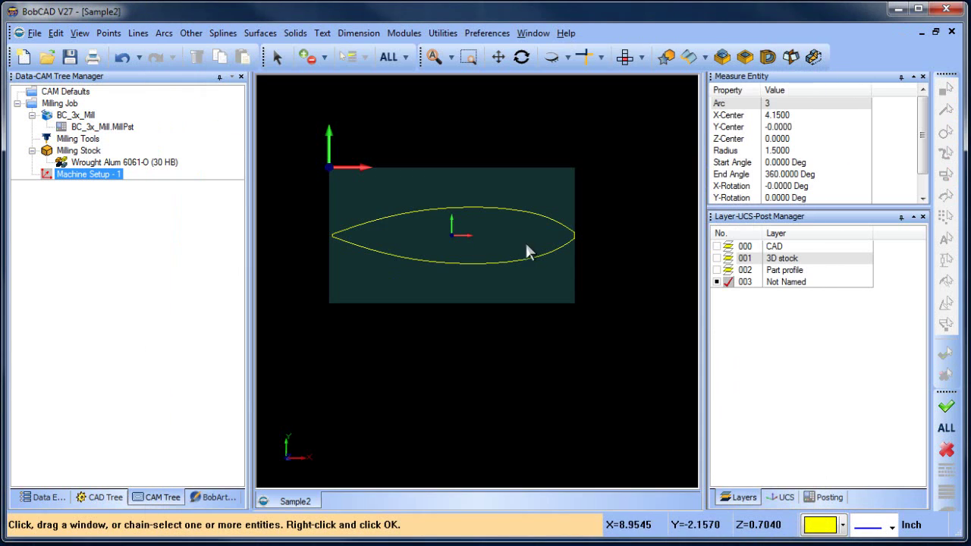
{"action": "left_click", "coordinate": [351, 235]}
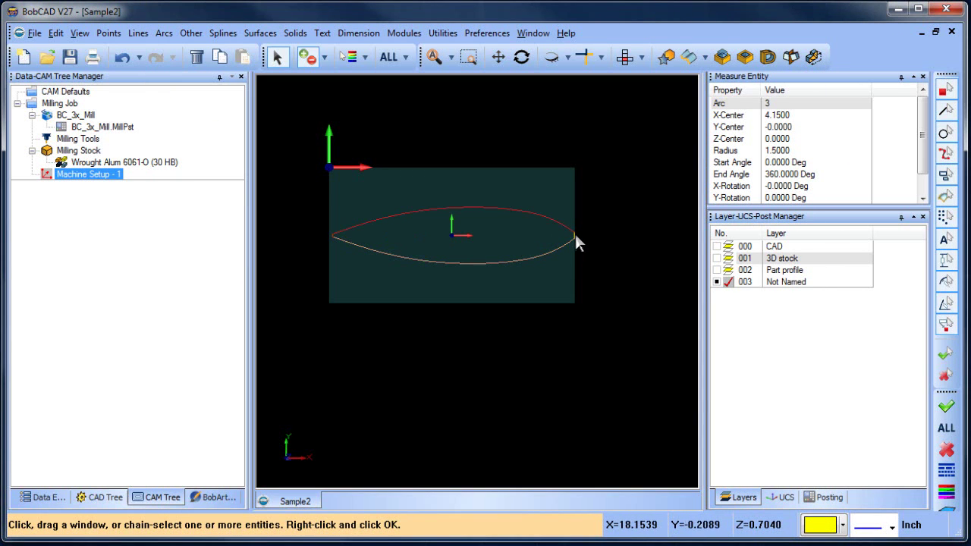
{"action": "left_click", "coordinate": [575, 234]}
{"action": "right_click", "coordinate": [580, 160]}
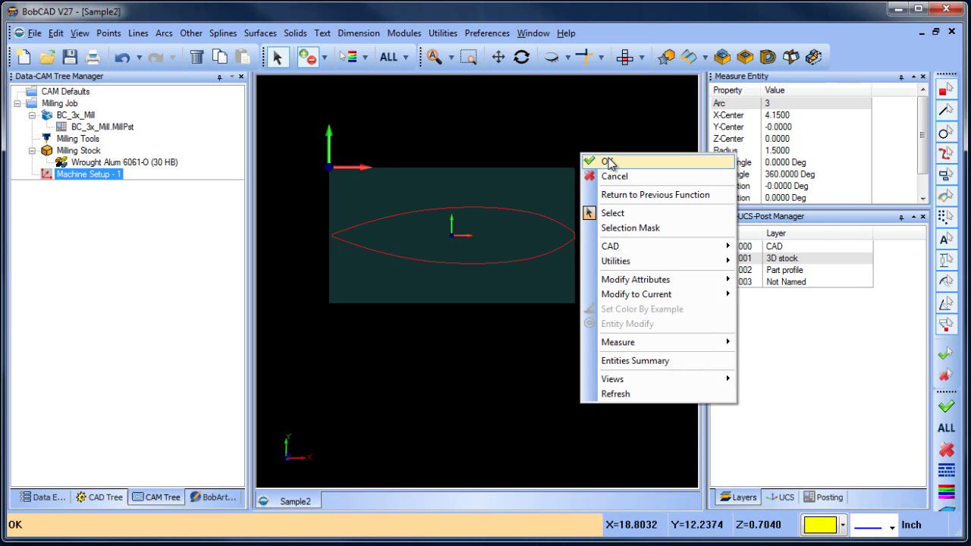
{"action": "left_click", "coordinate": [609, 160]}
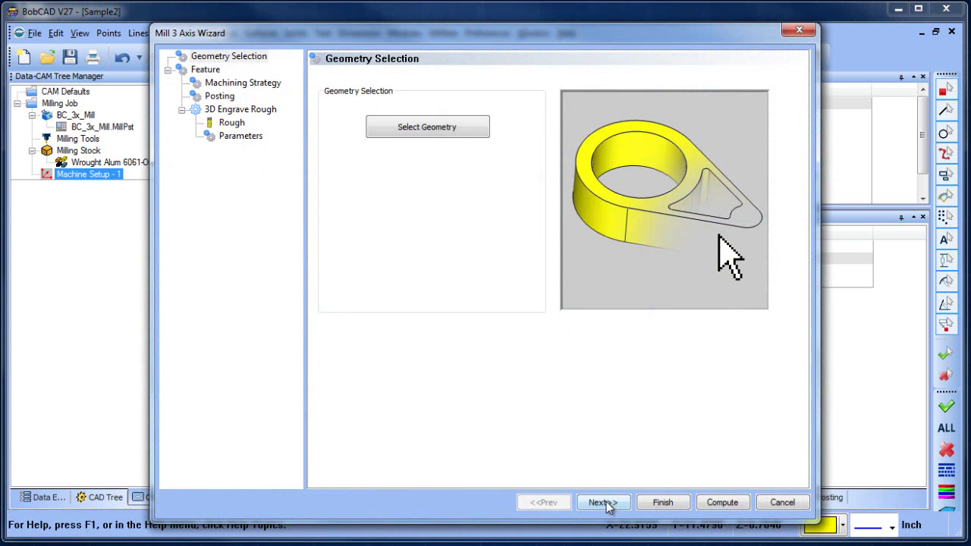
Step: Replace the 3D Engrave Rough operation with 3D Engrave Finish in the feature's machining strategy
{"action": "left_click", "coordinate": [606, 502]}
{"action": "left_click", "coordinate": [254, 85]}
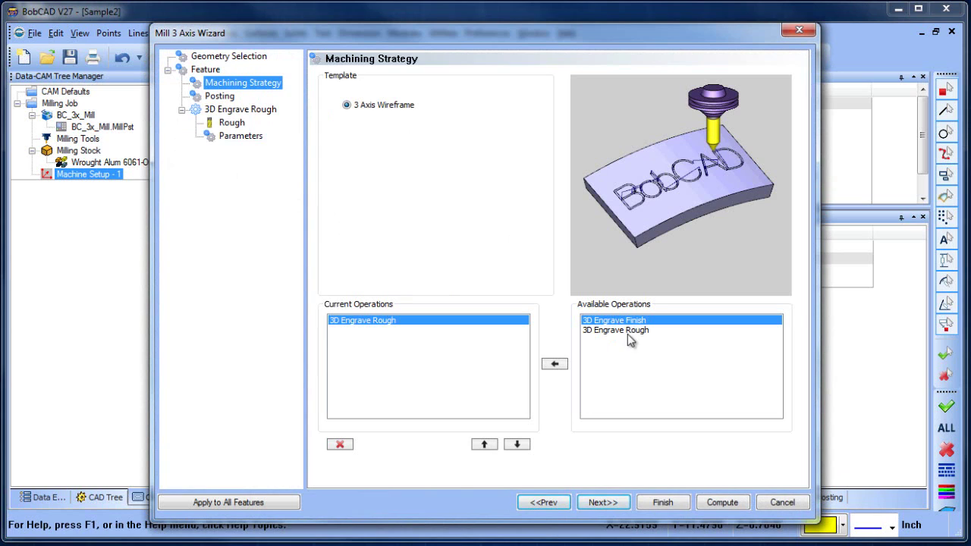
{"action": "left_click", "coordinate": [625, 332]}
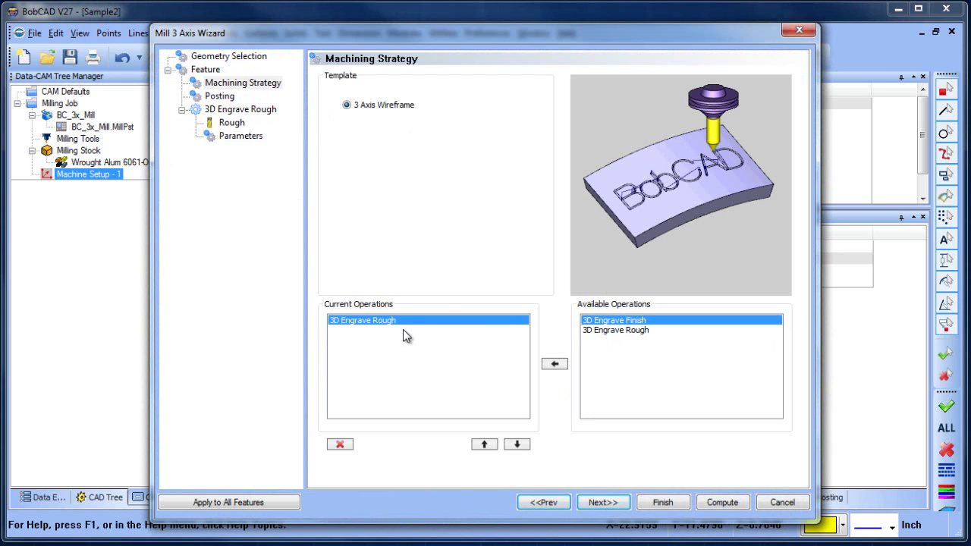
{"action": "left_click", "coordinate": [340, 446]}
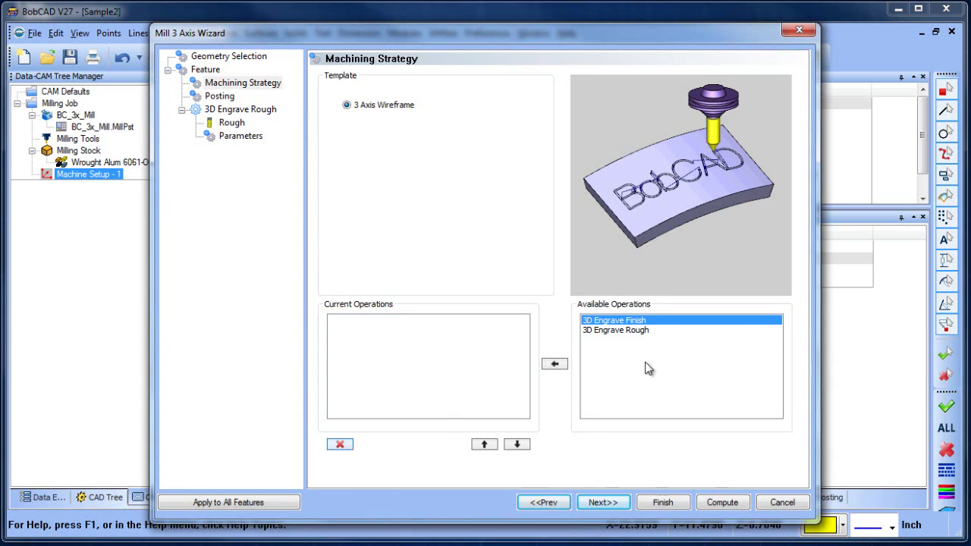
{"action": "left_click", "coordinate": [555, 365]}
{"action": "left_click", "coordinate": [604, 503]}
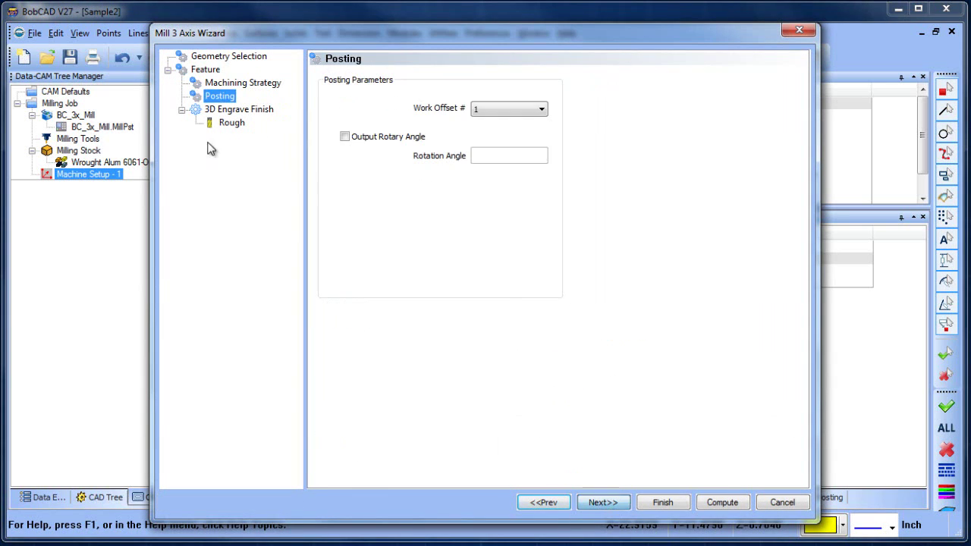
Step: Turn off the system tool for the engraving operation and set the flute length to 5 inches, keeping system feeds and speeds
{"action": "left_click", "coordinate": [232, 123]}
{"action": "double_click", "coordinate": [517, 130]}
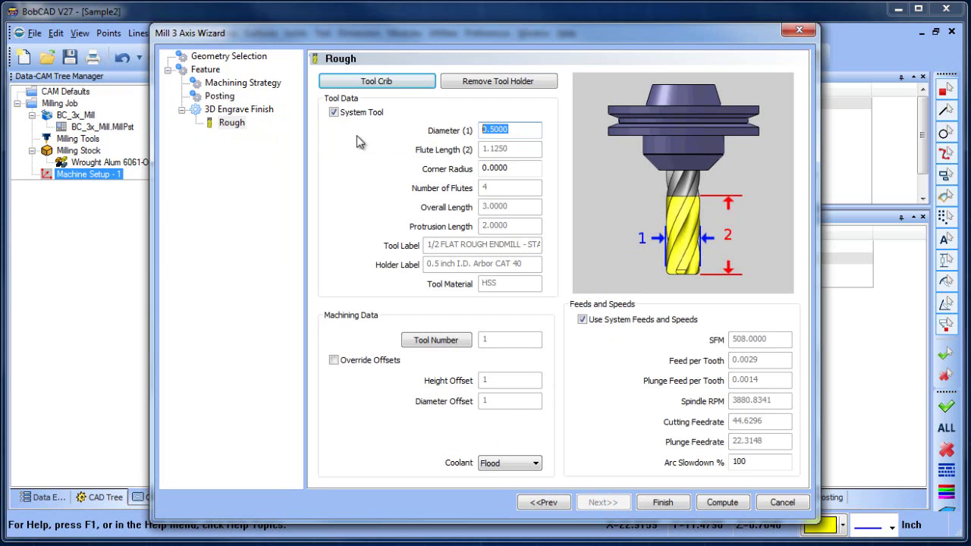
{"action": "left_click", "coordinate": [334, 113]}
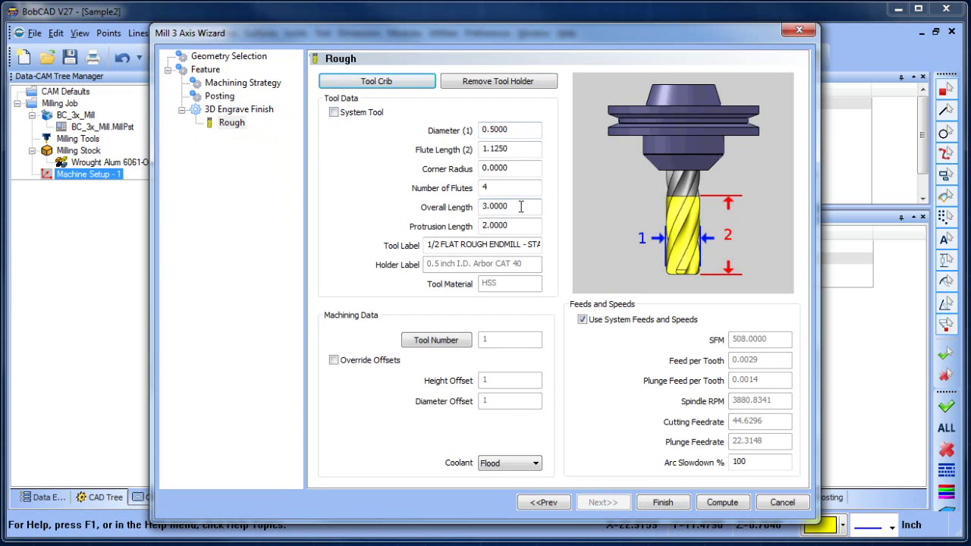
{"action": "double_click", "coordinate": [512, 207]}
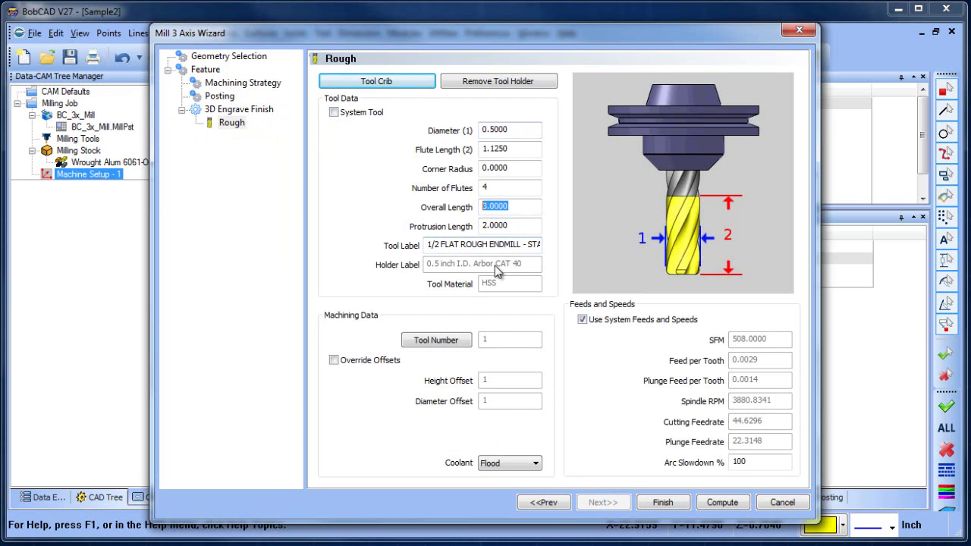
{"action": "double_click", "coordinate": [507, 148]}
{"action": "type", "text": "5"}
{"action": "key", "text": "Tab"}
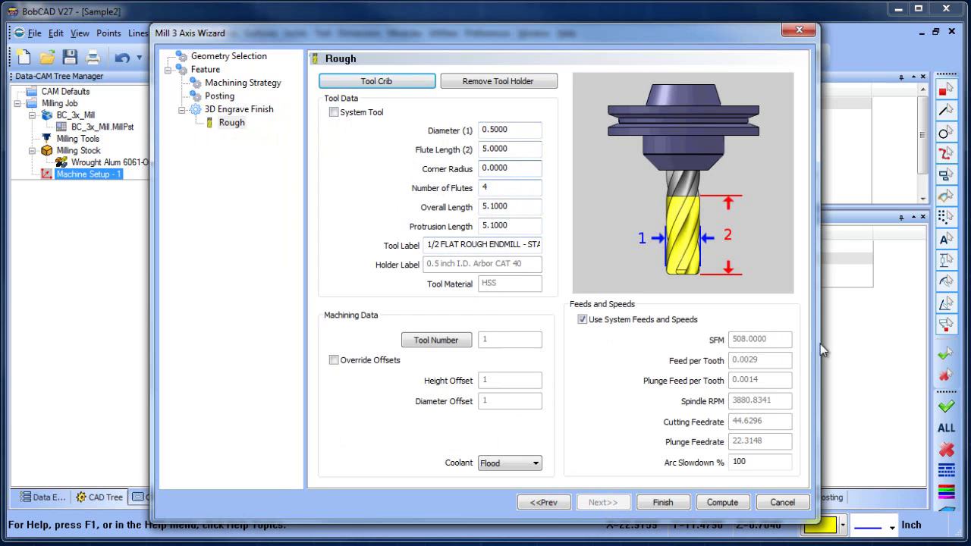
{"action": "left_click", "coordinate": [590, 321]}
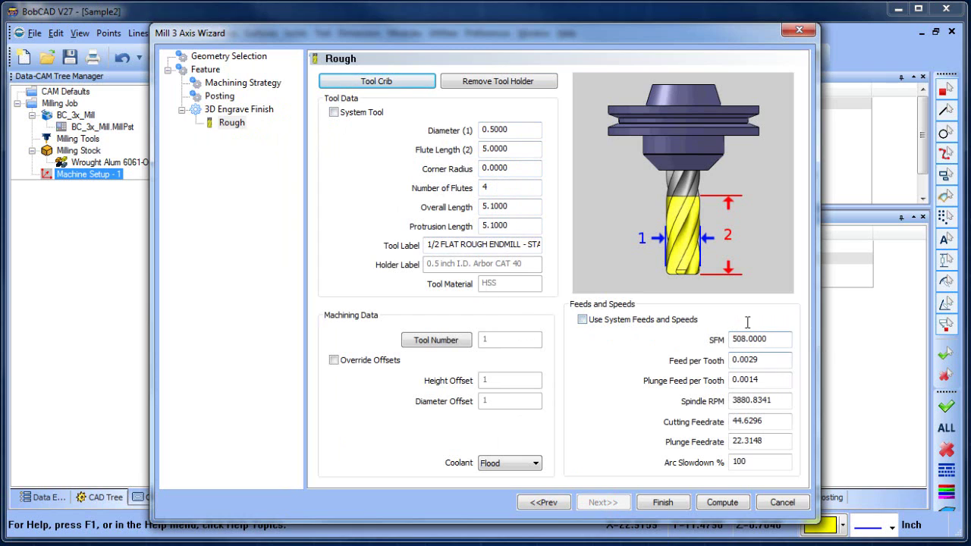
{"action": "left_click", "coordinate": [591, 321]}
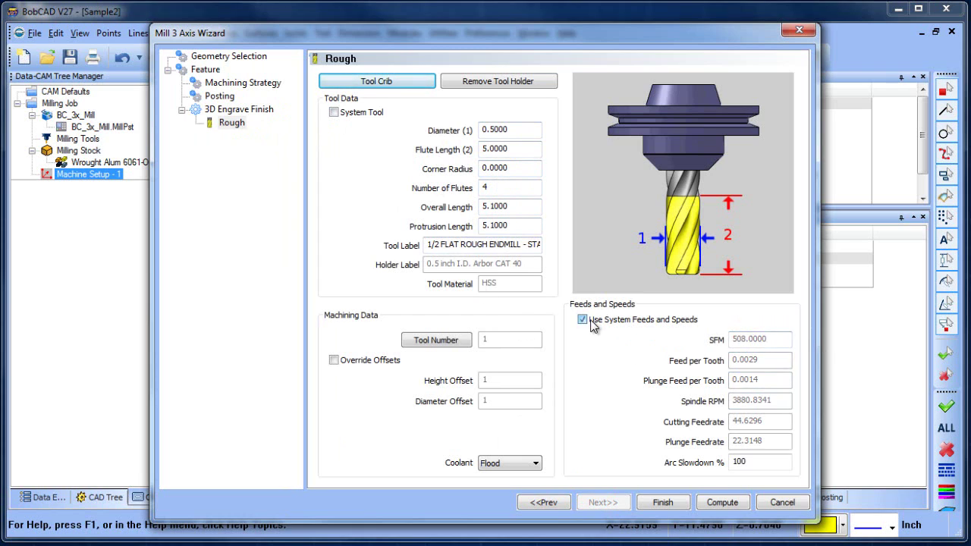
Step: Compute the 3D Engrave Finish toolpath for the wireframe feature
{"action": "left_click", "coordinate": [714, 504]}
{"action": "middle_click_drag", "start_coordinate": [514, 347], "coordinate": [453, 329]}
{"action": "scroll", "coordinate": [496, 265], "scroll_direction": "up", "scroll_amount": 4}
{"action": "middle_click_drag", "start_coordinate": [532, 289], "coordinate": [671, 152]}
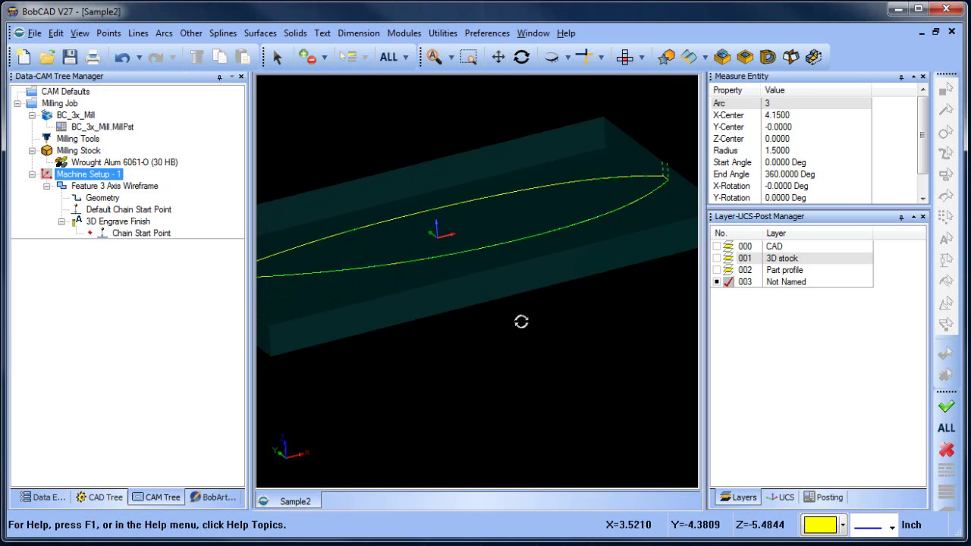
{"action": "middle_click_drag", "start_coordinate": [522, 321], "coordinate": [511, 308]}
{"action": "scroll", "coordinate": [527, 306], "scroll_direction": "down", "scroll_amount": 3}
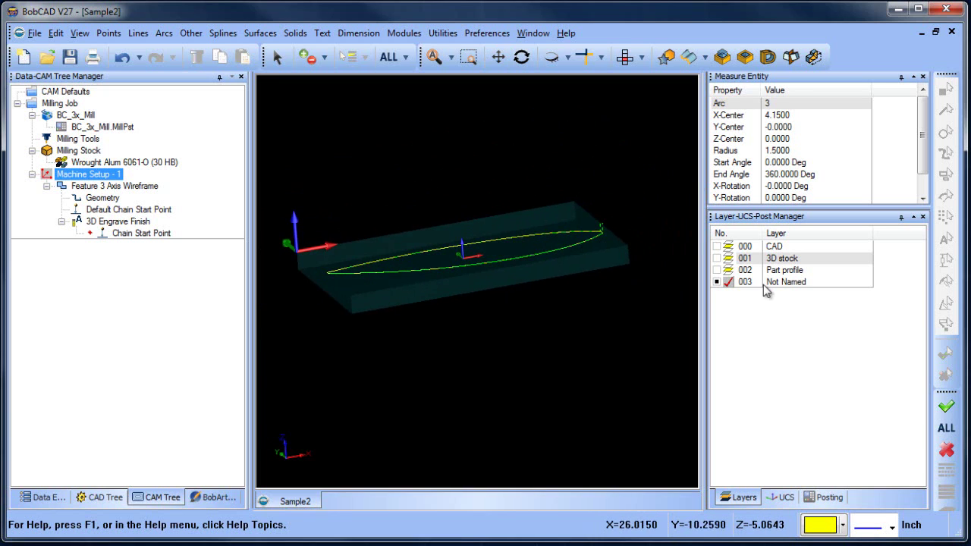
Step: Show the 3D stock layer temporarily and examine how the finish toolpath follows the projected profile from the top and in perspective
{"action": "left_click", "coordinate": [717, 258]}
{"action": "mouse_move", "coordinate": [499, 306]}
{"action": "middle_mouse_down"}
{"action": "mouse_move", "coordinate": [509, 295]}
{"action": "mouse_move", "coordinate": [513, 314]}
{"action": "middle_mouse_up"}
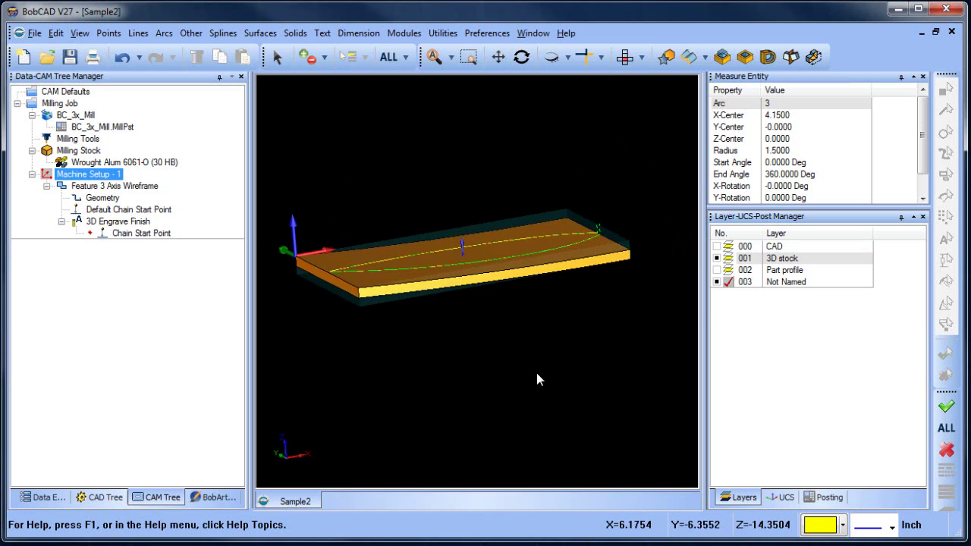
{"action": "left_click", "coordinate": [717, 258]}
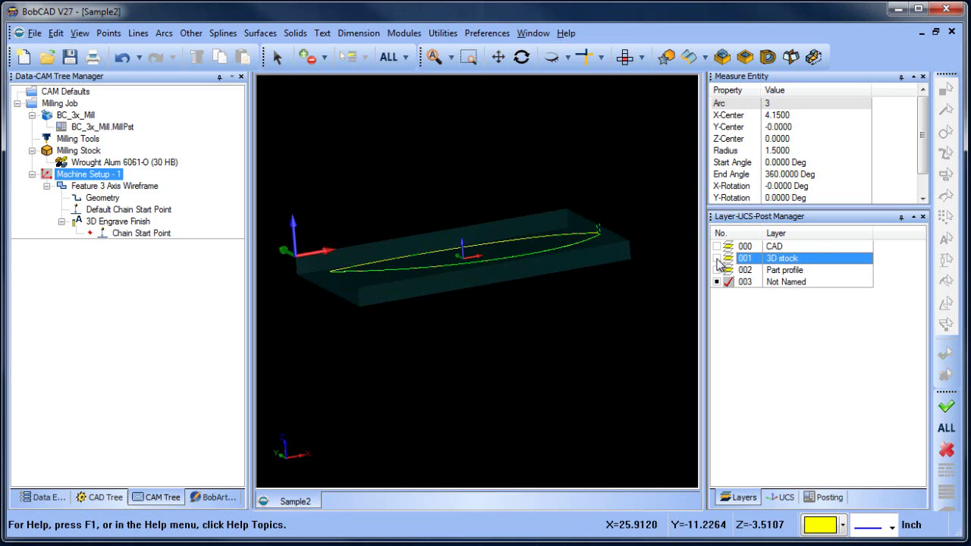
{"action": "left_click", "coordinate": [625, 56]}
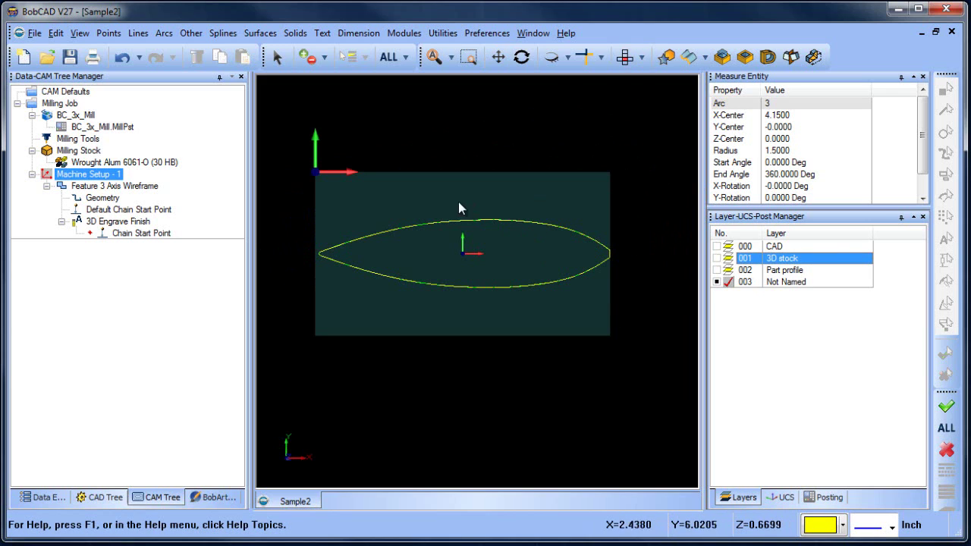
{"action": "scroll", "coordinate": [467, 236], "scroll_direction": "up", "scroll_amount": 3}
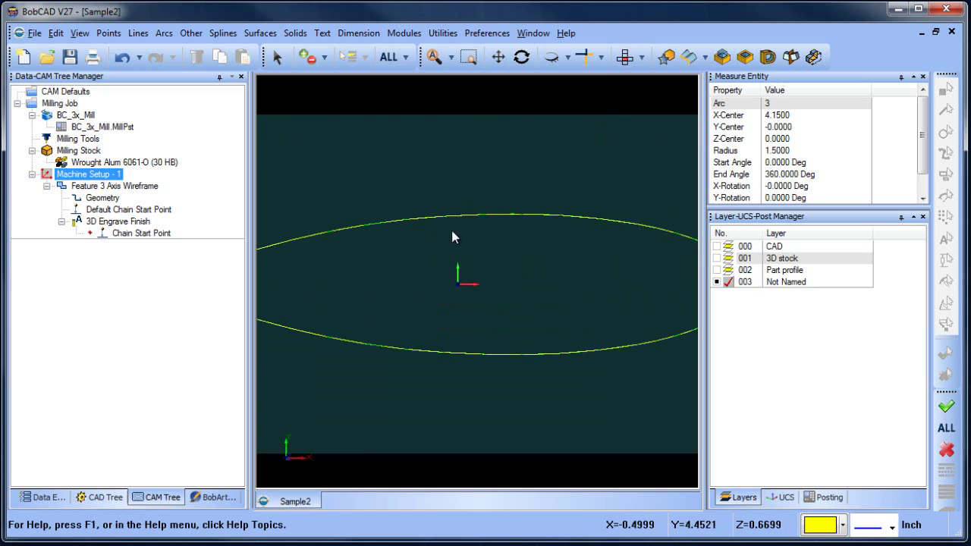
{"action": "scroll", "coordinate": [438, 246], "scroll_direction": "down", "scroll_amount": 2}
{"action": "middle_click_drag", "start_coordinate": [449, 256], "coordinate": [439, 328]}
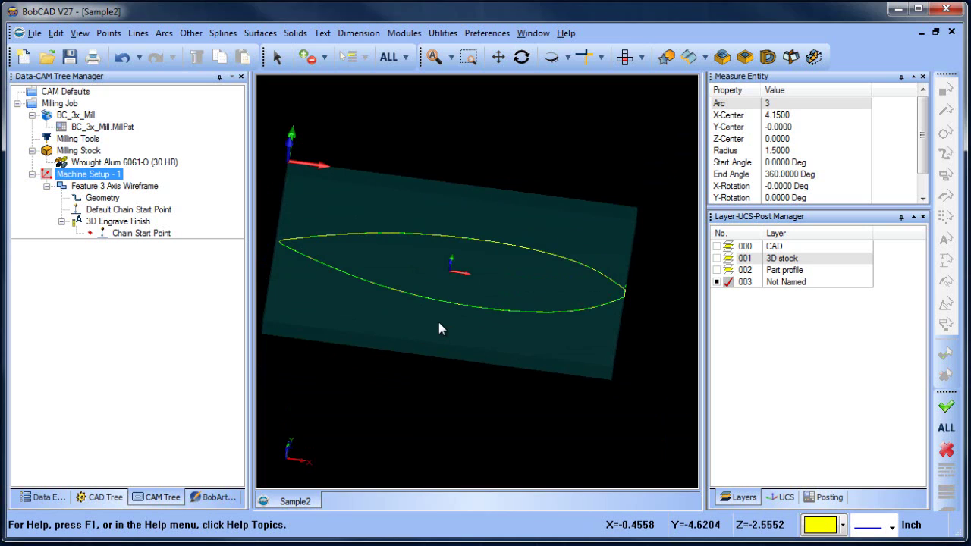
{"action": "middle_click_drag", "start_coordinate": [438, 323], "coordinate": [547, 237]}
{"action": "mouse_move", "coordinate": [526, 349]}
{"action": "middle_mouse_down"}
{"action": "mouse_move", "coordinate": [536, 324]}
{"action": "mouse_move", "coordinate": [536, 341]}
{"action": "middle_mouse_up"}
Step: Edit the 3 Axis Wireframe feature and replace its 3D Engrave Finish operation with 3D Engrave Rough
{"action": "left_click", "coordinate": [133, 210]}
{"action": "left_click", "coordinate": [114, 185]}
{"action": "right_click", "coordinate": [114, 186]}
{"action": "left_click", "coordinate": [136, 197]}
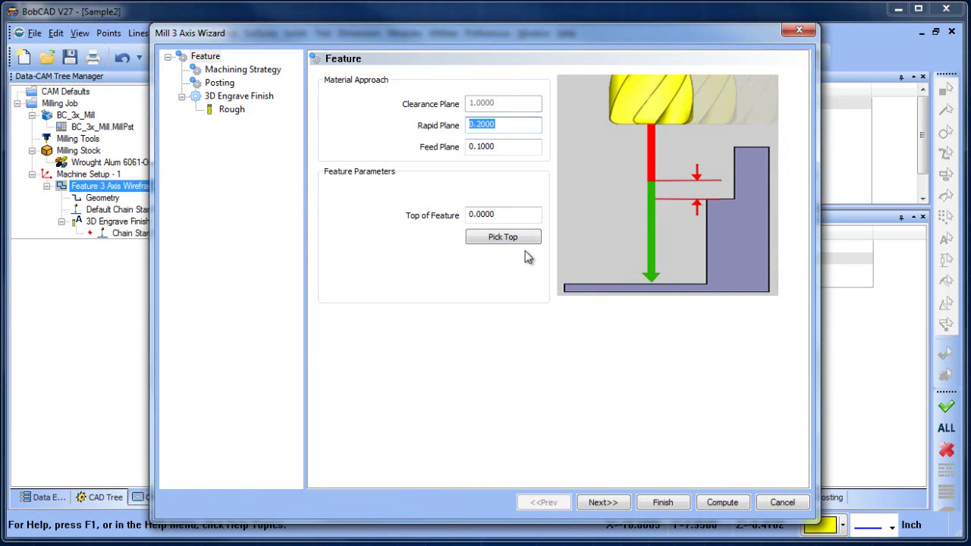
{"action": "left_click", "coordinate": [512, 216]}
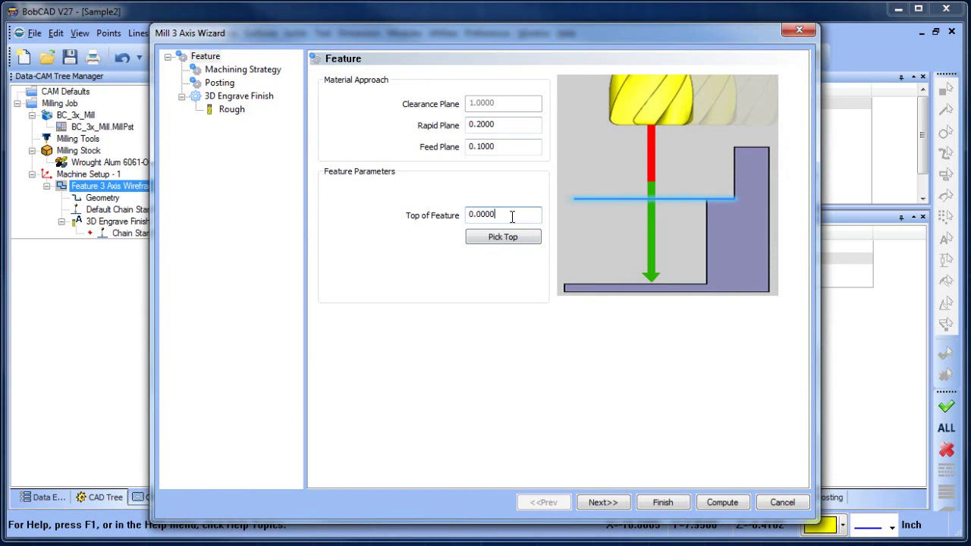
{"action": "left_click", "coordinate": [244, 71]}
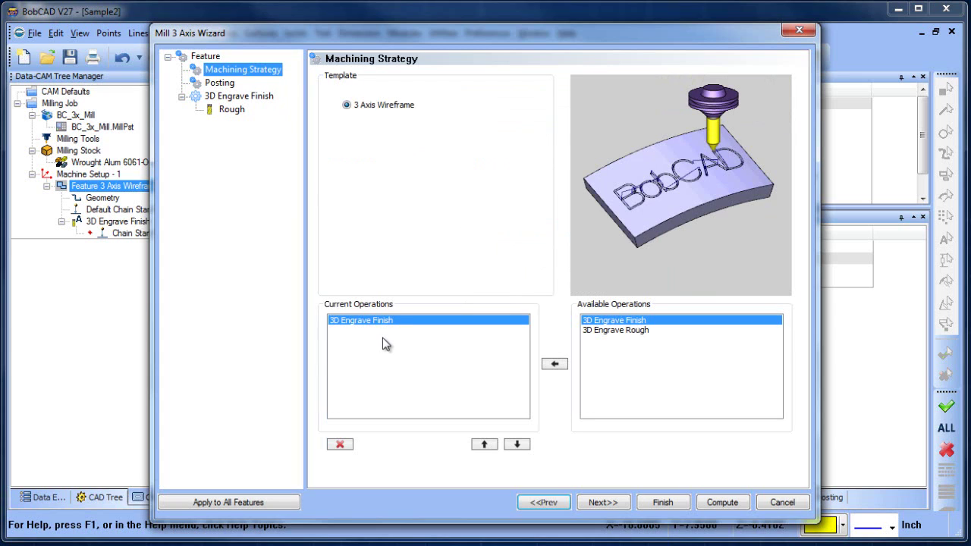
{"action": "left_click", "coordinate": [340, 444]}
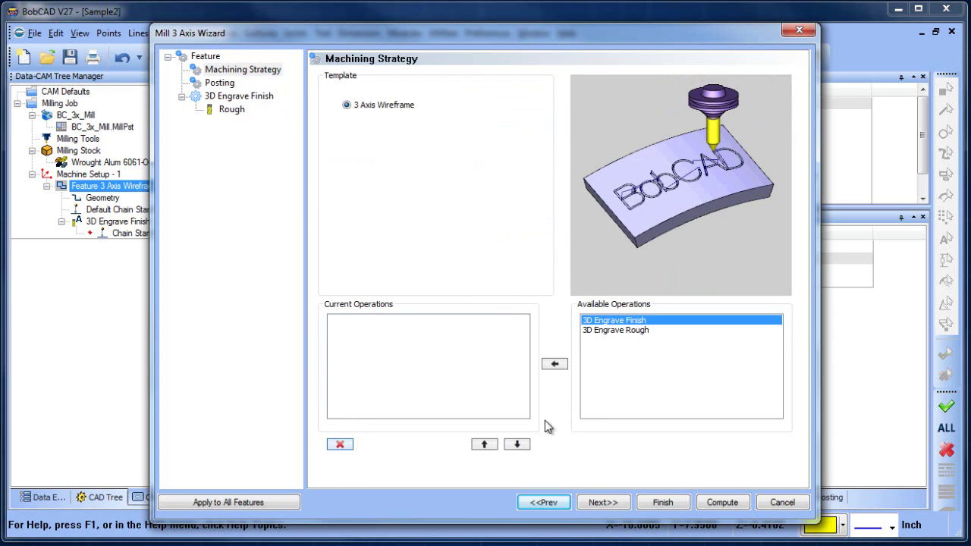
{"action": "left_click", "coordinate": [613, 331]}
{"action": "left_click", "coordinate": [554, 364]}
{"action": "left_click", "coordinate": [604, 502]}
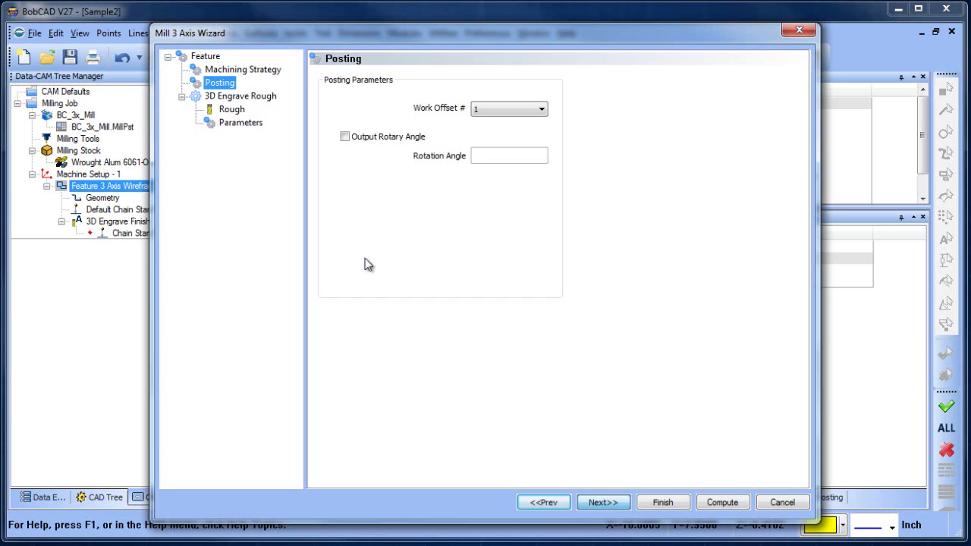
Step: Look over the depth and cut direction options in the 3D Engrave Rough parameters, keeping Cut from Geometry as the direction
{"action": "left_click", "coordinate": [240, 124]}
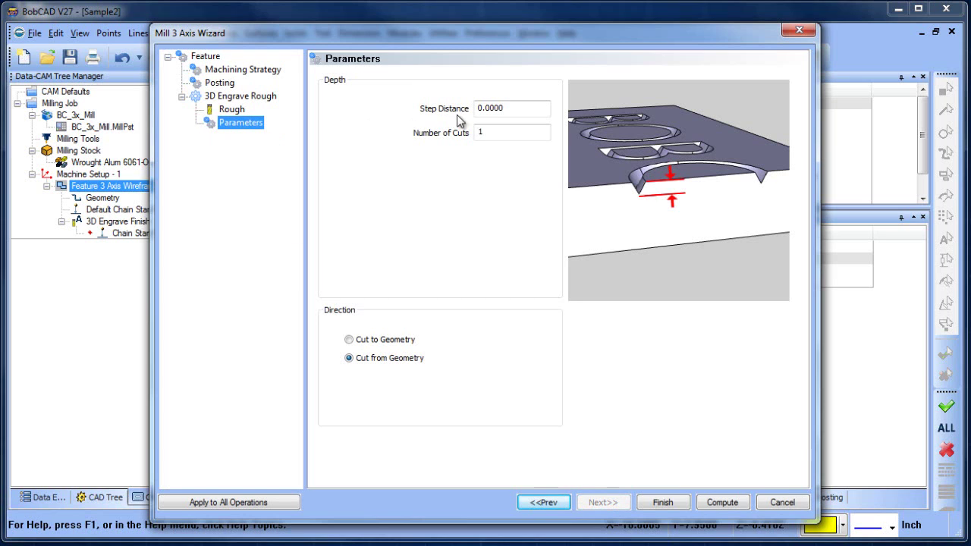
{"action": "left_click", "coordinate": [505, 109]}
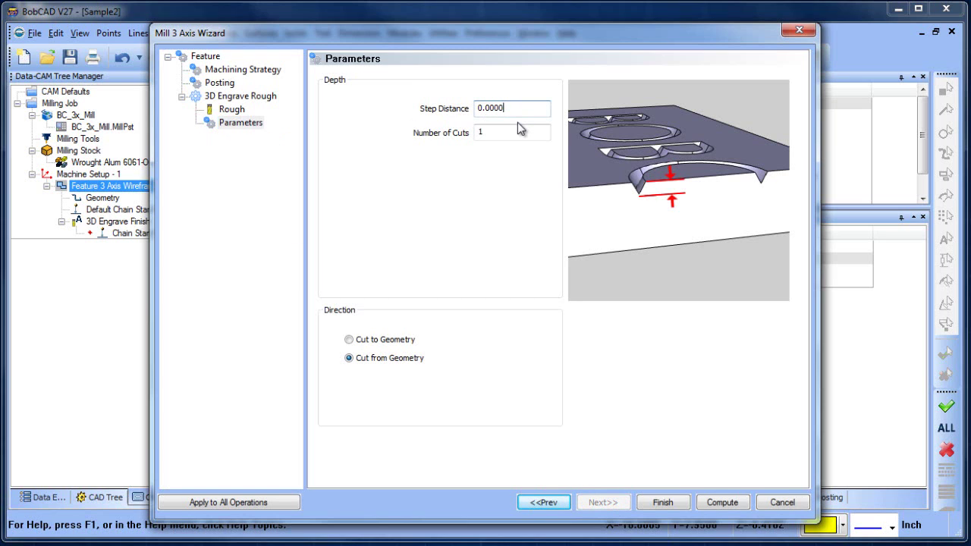
{"action": "left_click_drag", "start_coordinate": [521, 107], "coordinate": [438, 111]}
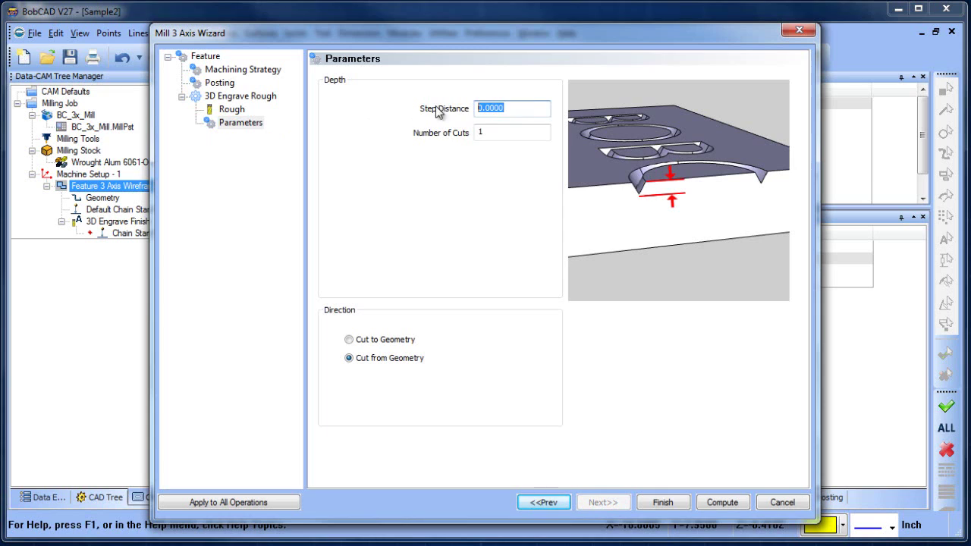
{"action": "left_click", "coordinate": [495, 134]}
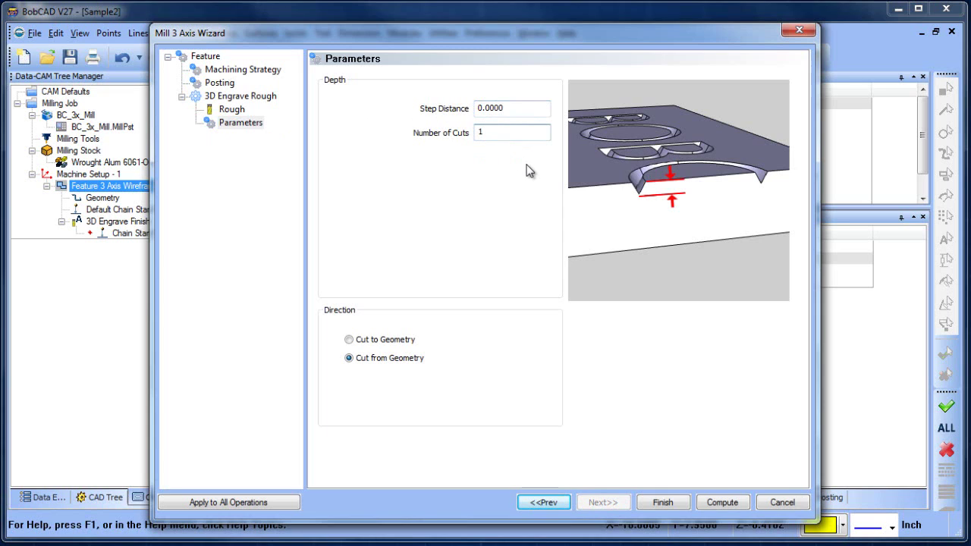
{"action": "left_click", "coordinate": [350, 339]}
{"action": "left_click", "coordinate": [351, 341]}
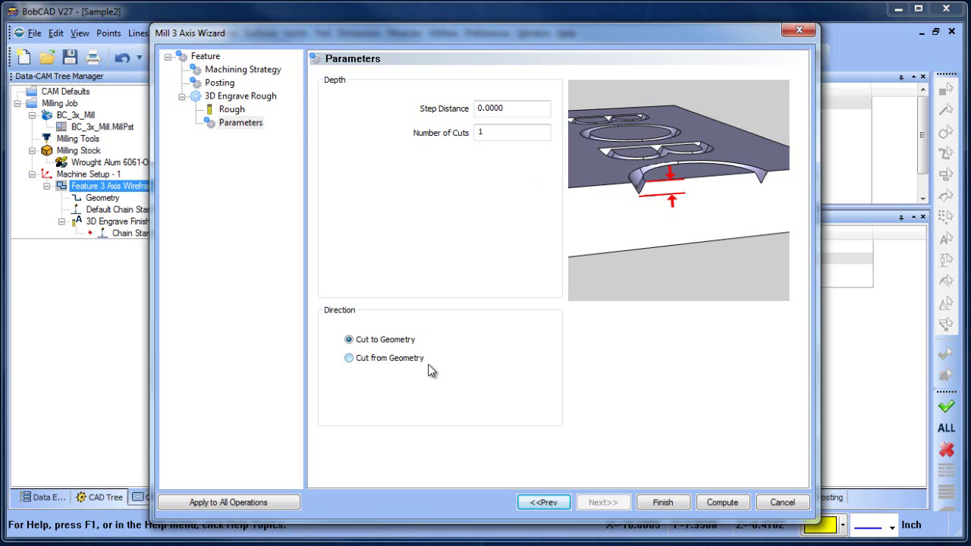
{"action": "left_click", "coordinate": [350, 358]}
Step: Set the rough engraving step distance to 5 inches, compute the toolpath and inspect its depth against the stock
{"action": "left_click_drag", "start_coordinate": [531, 108], "coordinate": [446, 112]}
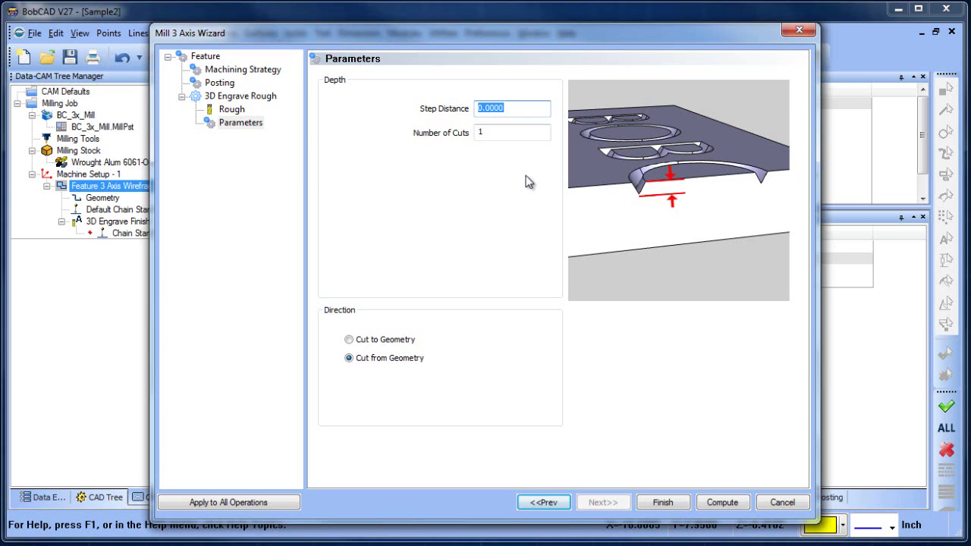
{"action": "type", "text": "5"}
{"action": "left_click", "coordinate": [506, 134]}
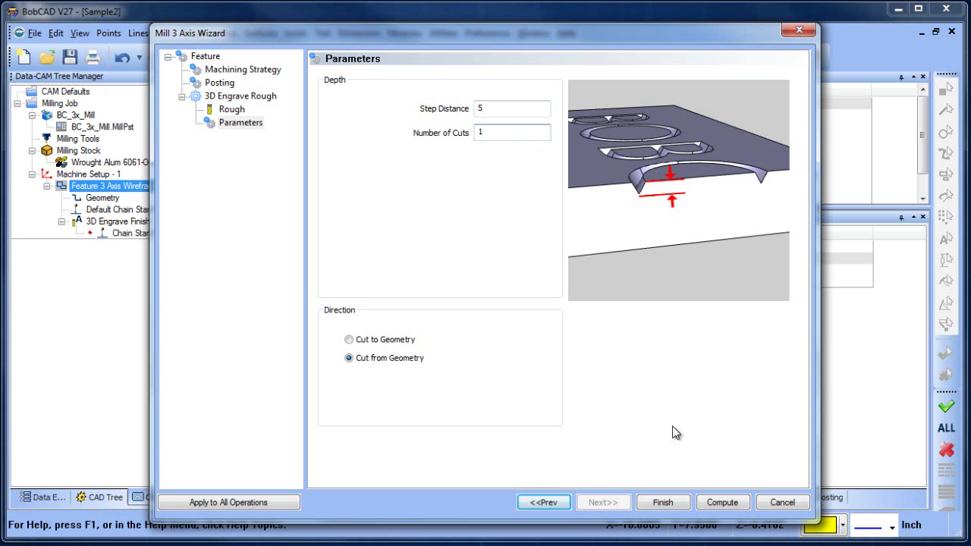
{"action": "left_click", "coordinate": [722, 502]}
{"action": "middle_click_drag", "start_coordinate": [507, 337], "coordinate": [583, 215]}
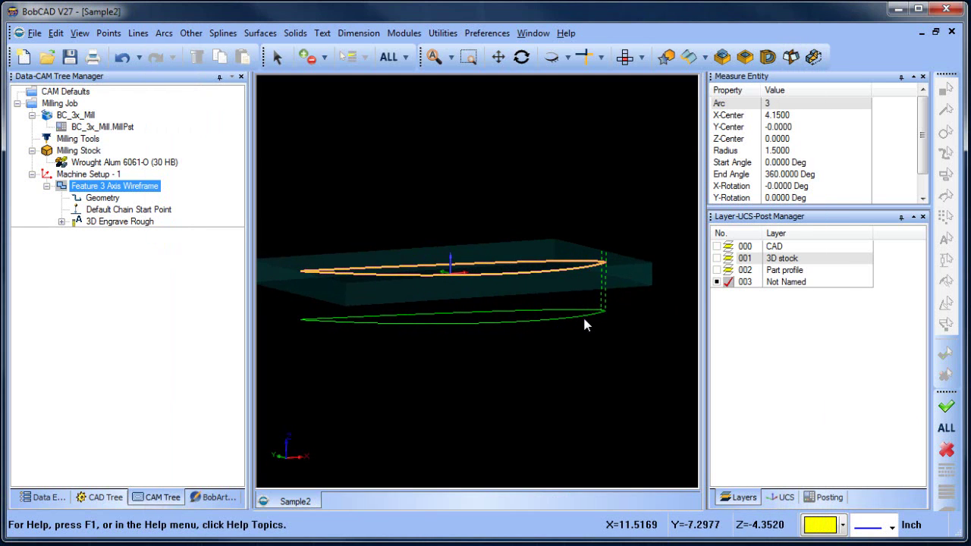
Step: Edit the 3 Axis Wireframe feature to set the rough step distance to 2 inches, then recompute the toolpath
{"action": "left_click", "coordinate": [104, 189]}
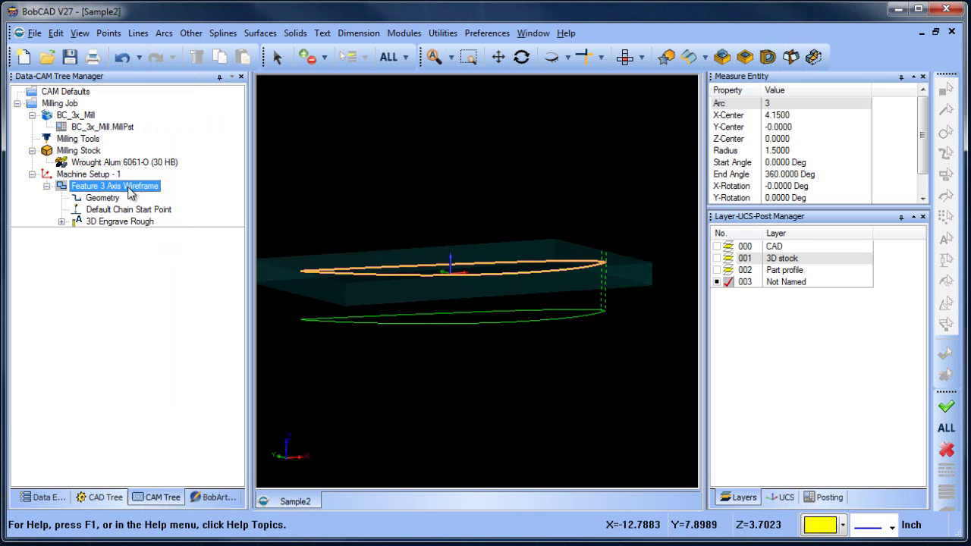
{"action": "right_click", "coordinate": [104, 192]}
{"action": "left_click", "coordinate": [125, 196]}
{"action": "left_click", "coordinate": [242, 124]}
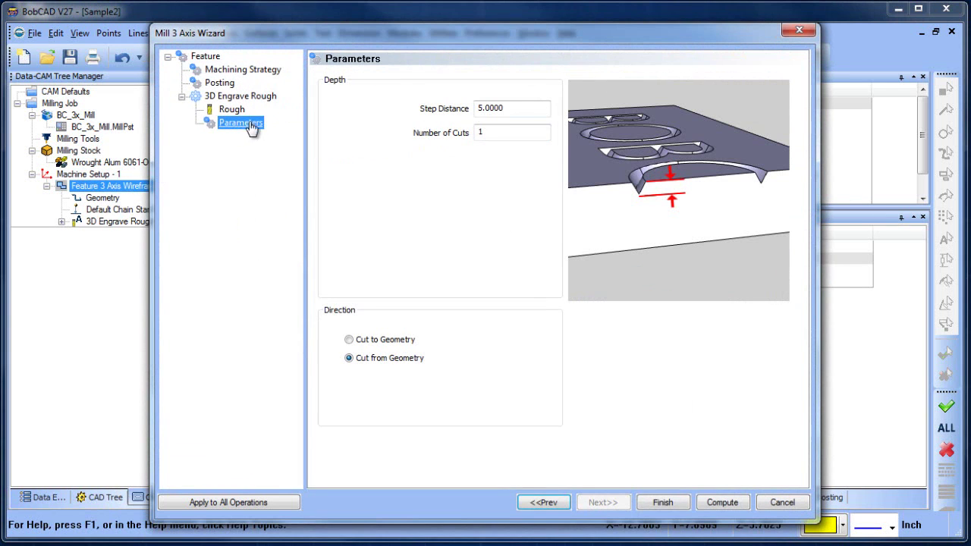
{"action": "key", "text": "Tab"}
{"action": "type", "text": "2"}
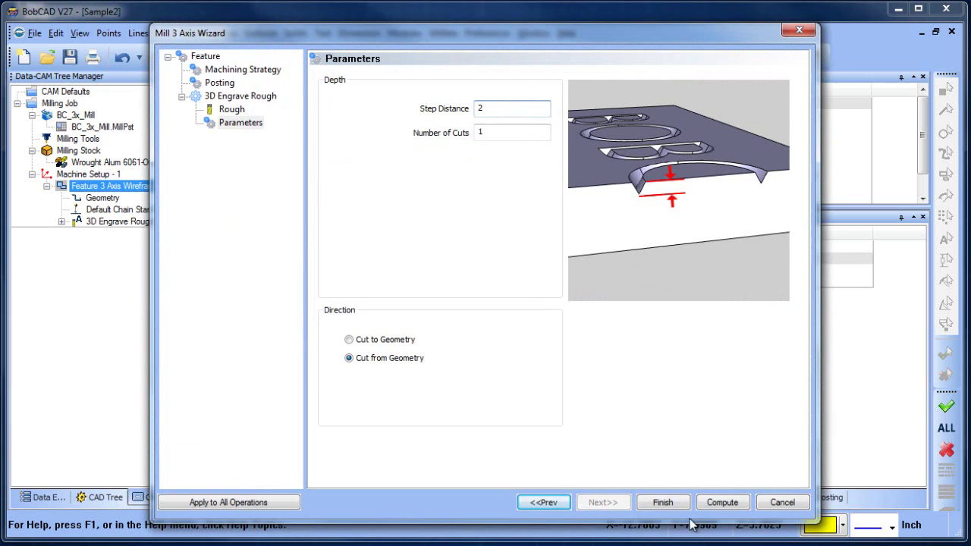
{"action": "left_click", "coordinate": [721, 503]}
{"action": "left_click_drag", "start_coordinate": [509, 313], "coordinate": [595, 217]}
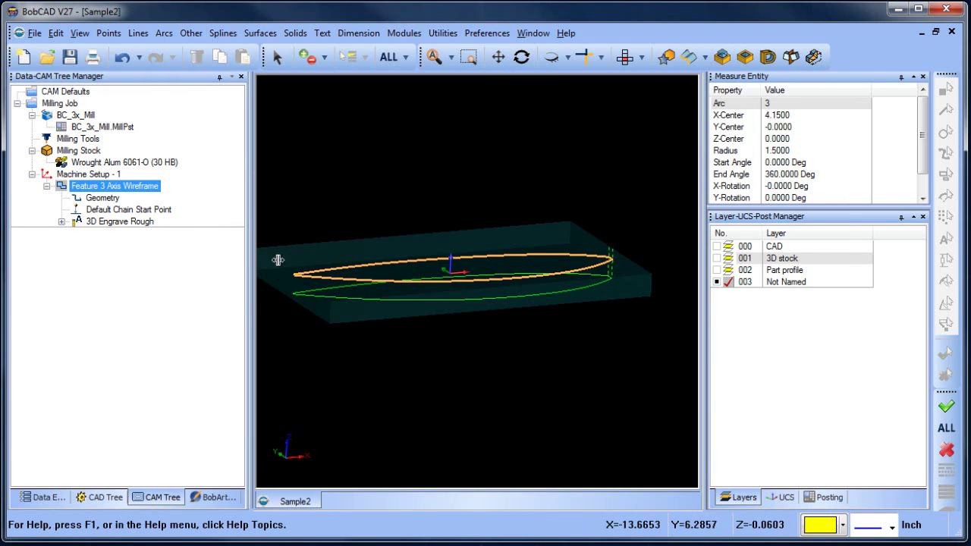
Step: Edit the wireframe feature's 3D Engrave Rough parameters to set the number of cuts to 5, and recompute the toolpath
{"action": "right_click", "coordinate": [110, 187]}
{"action": "left_click", "coordinate": [157, 196]}
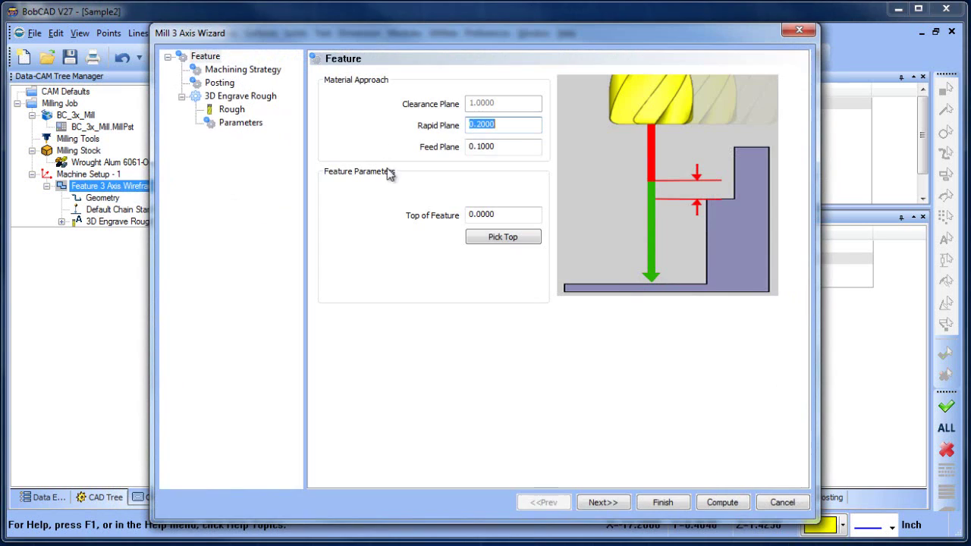
{"action": "left_click", "coordinate": [241, 122]}
{"action": "double_click", "coordinate": [503, 133]}
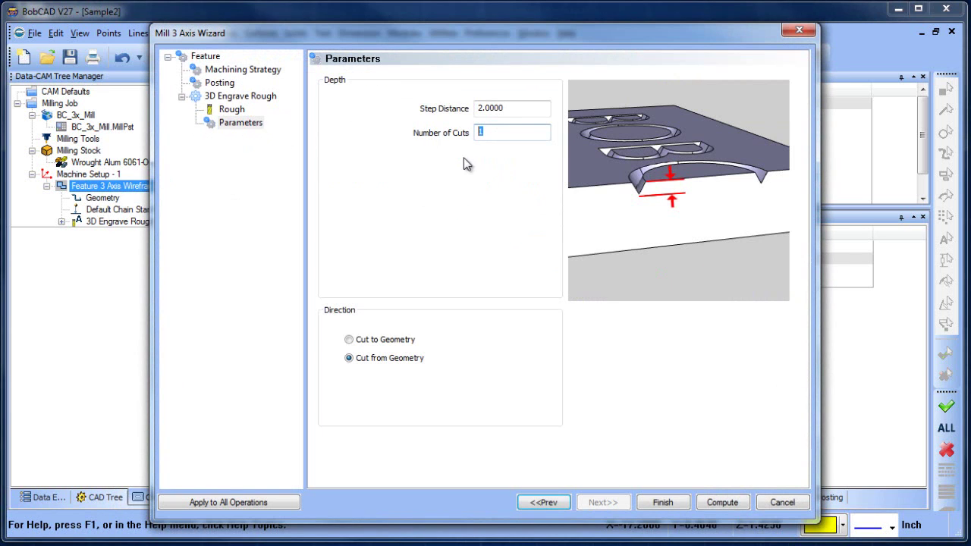
{"action": "type", "text": "5"}
{"action": "left_click", "coordinate": [722, 502]}
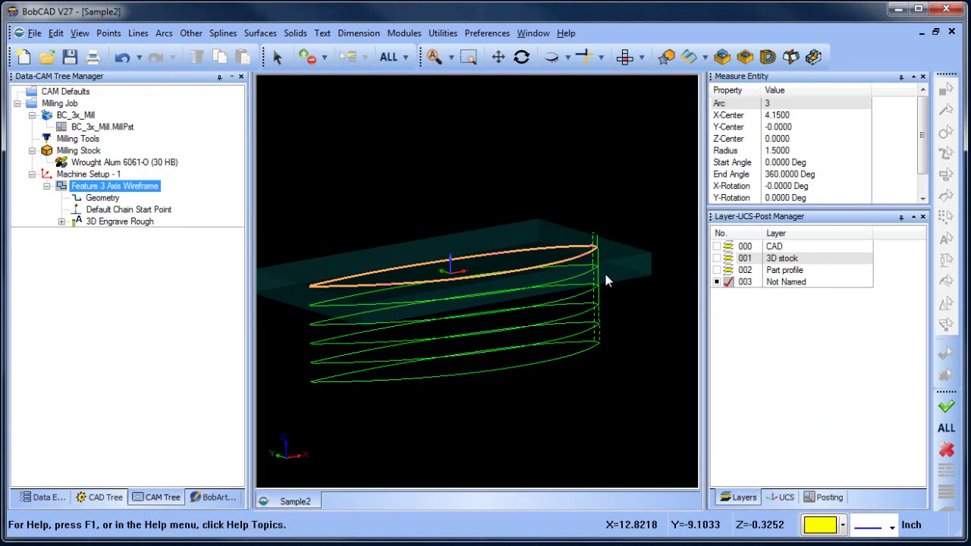
Step: Set the 3D Engrave Rough step distance to 2.0000/5, recompute the toolpath and check the depth passes within the stock
{"action": "right_click", "coordinate": [122, 187]}
{"action": "left_click", "coordinate": [156, 199]}
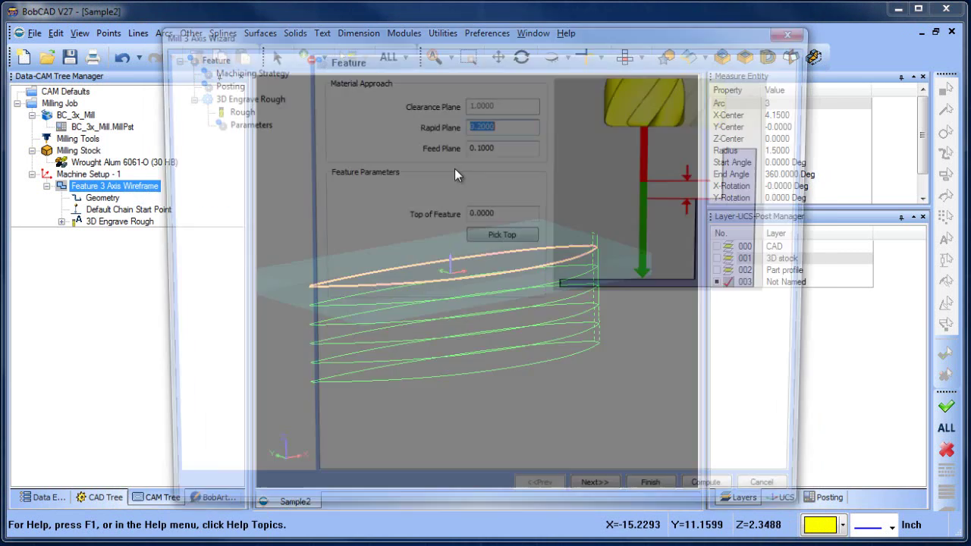
{"action": "left_click", "coordinate": [241, 123]}
{"action": "left_click", "coordinate": [531, 112]}
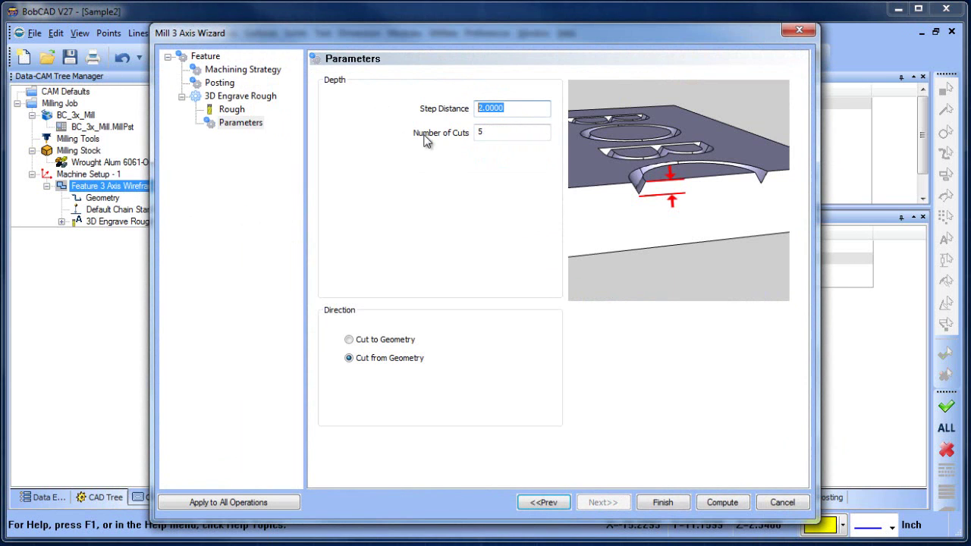
{"action": "left_click", "coordinate": [491, 133]}
{"action": "left_click", "coordinate": [525, 108]}
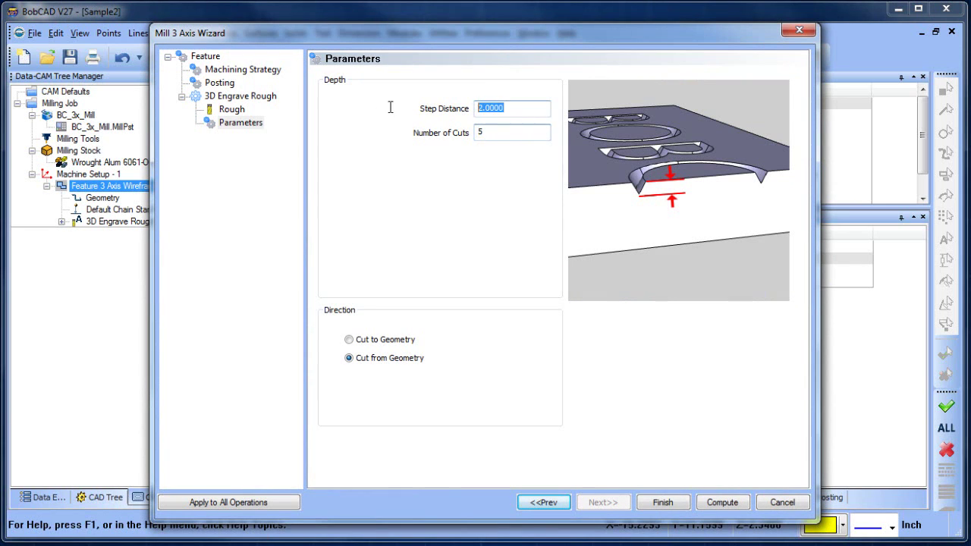
{"action": "left_click", "coordinate": [515, 107]}
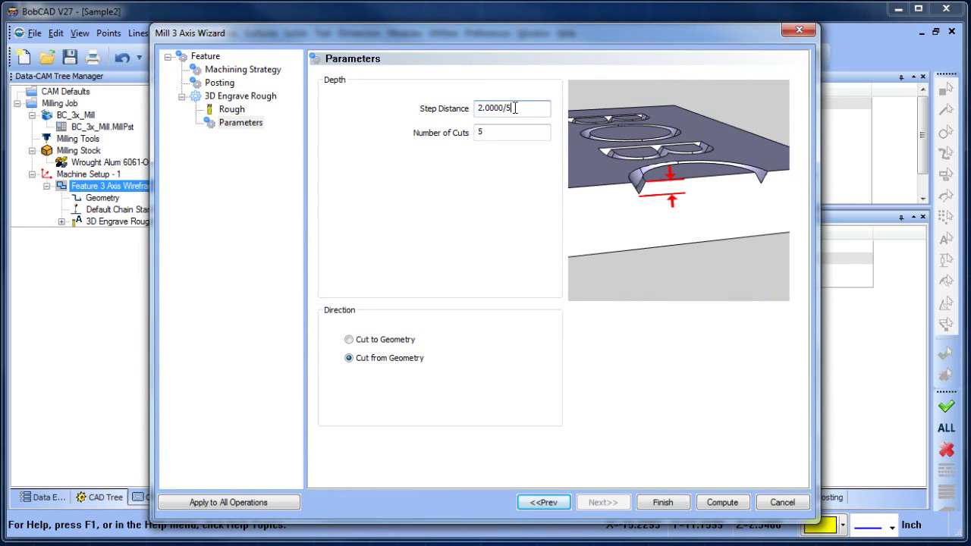
{"action": "left_click", "coordinate": [514, 131]}
{"action": "left_click", "coordinate": [661, 510]}
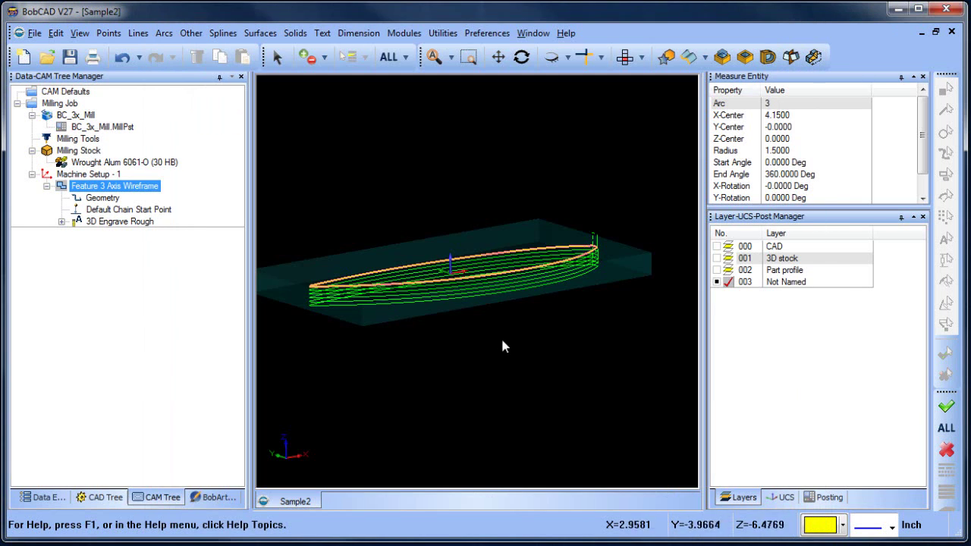
{"action": "middle_click_drag", "start_coordinate": [502, 346], "coordinate": [604, 220]}
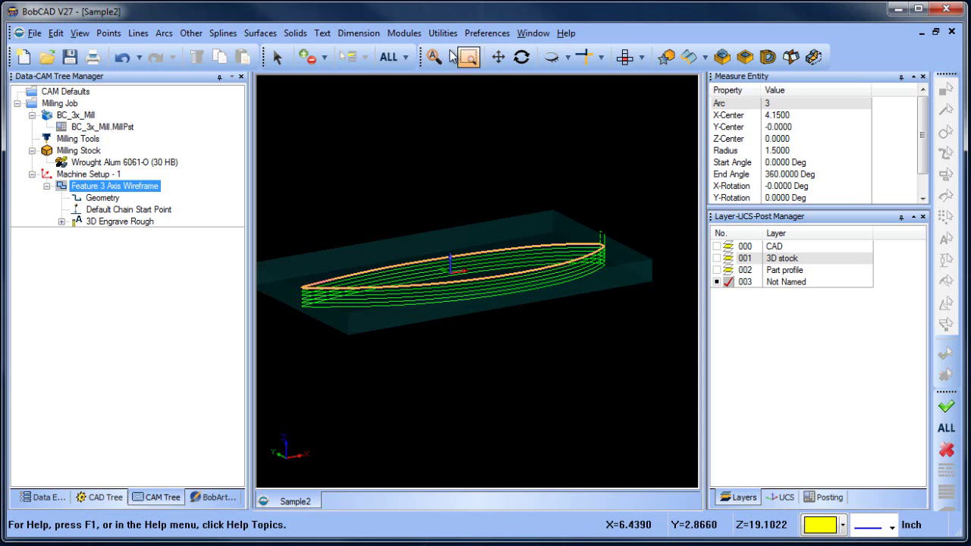
Step: Run the machining simulation of the rough engraving, inspect the cut groove in the stock from several angles, and exit the simulation
{"action": "left_click", "coordinate": [404, 32]}
{"action": "left_click", "coordinate": [427, 131]}
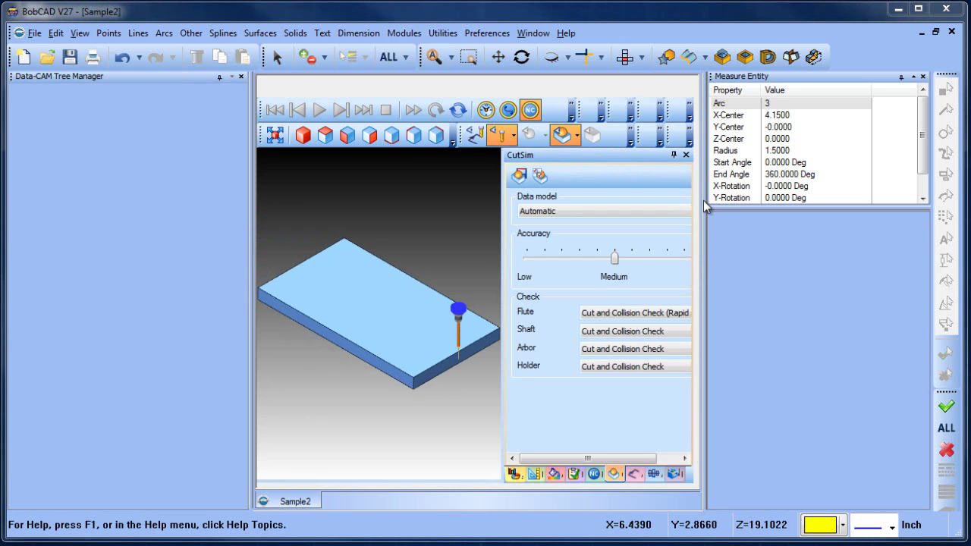
{"action": "left_click_drag", "start_coordinate": [705, 197], "coordinate": [873, 197]}
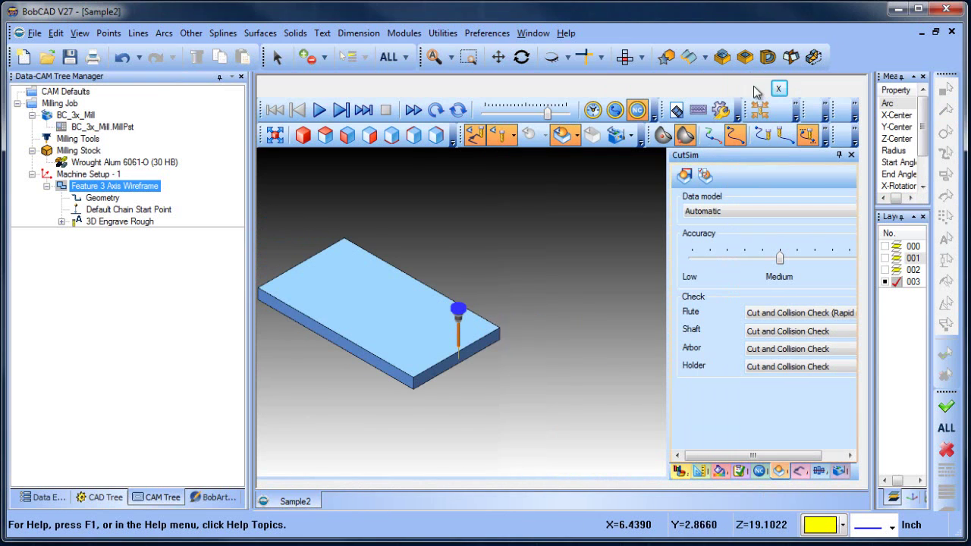
{"action": "left_click_drag", "start_coordinate": [469, 318], "coordinate": [460, 279]}
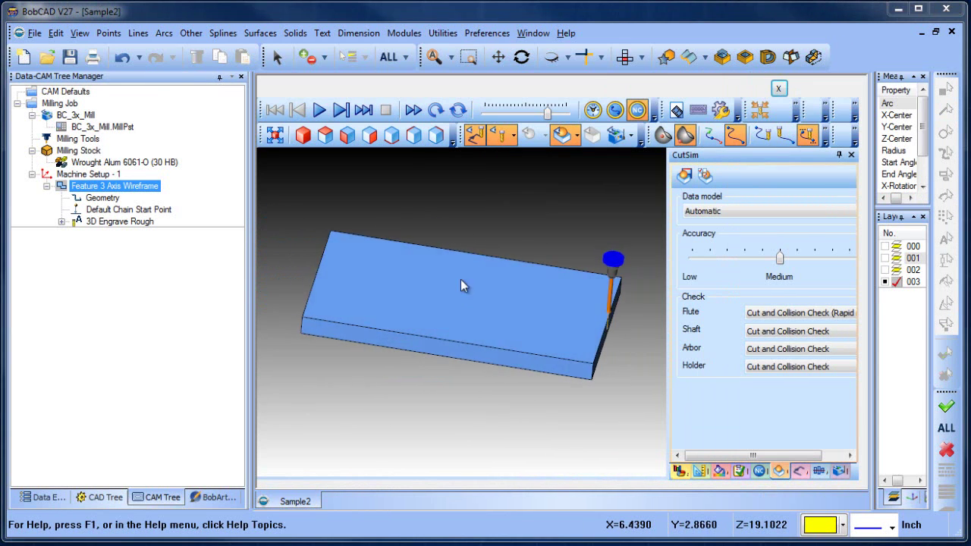
{"action": "left_click", "coordinate": [319, 110]}
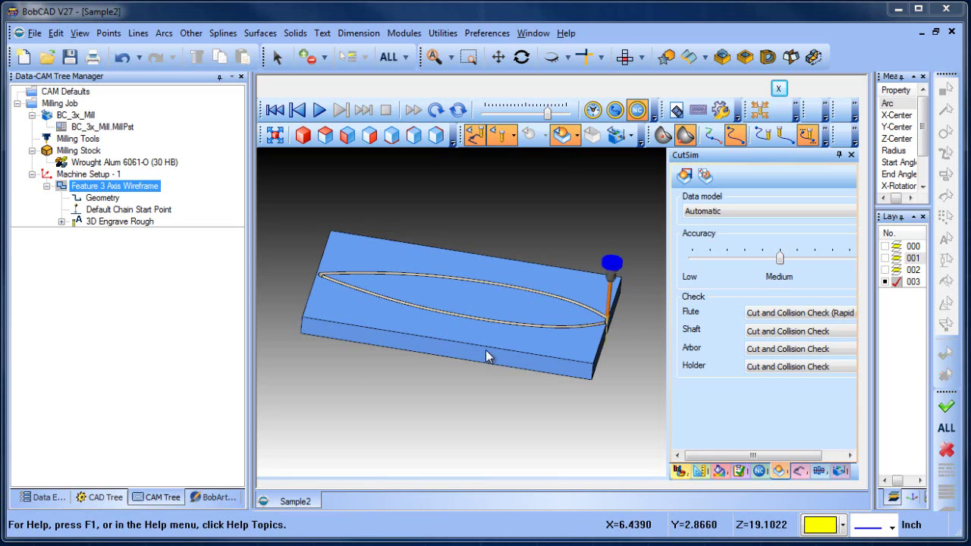
{"action": "mouse_move", "coordinate": [486, 349]}
{"action": "left_mouse_down"}
{"action": "mouse_move", "coordinate": [491, 304]}
{"action": "mouse_move", "coordinate": [505, 294]}
{"action": "mouse_move", "coordinate": [458, 323]}
{"action": "mouse_move", "coordinate": [470, 324]}
{"action": "mouse_move", "coordinate": [481, 361]}
{"action": "mouse_move", "coordinate": [421, 362]}
{"action": "mouse_move", "coordinate": [418, 386]}
{"action": "mouse_move", "coordinate": [425, 393]}
{"action": "mouse_move", "coordinate": [481, 339]}
{"action": "left_mouse_up"}
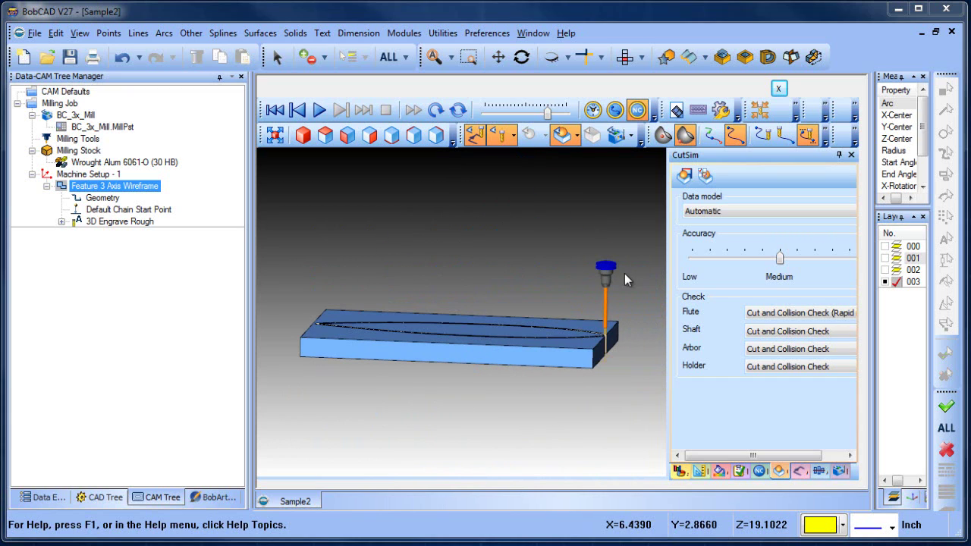
{"action": "left_click", "coordinate": [778, 89]}
{"action": "left_click_drag", "start_coordinate": [581, 297], "coordinate": [680, 287]}
Step: Redefine the milling stock as a Solid Model using the solid on the 3D stock layer, keeping the existing machine setup
{"action": "right_click", "coordinate": [76, 152]}
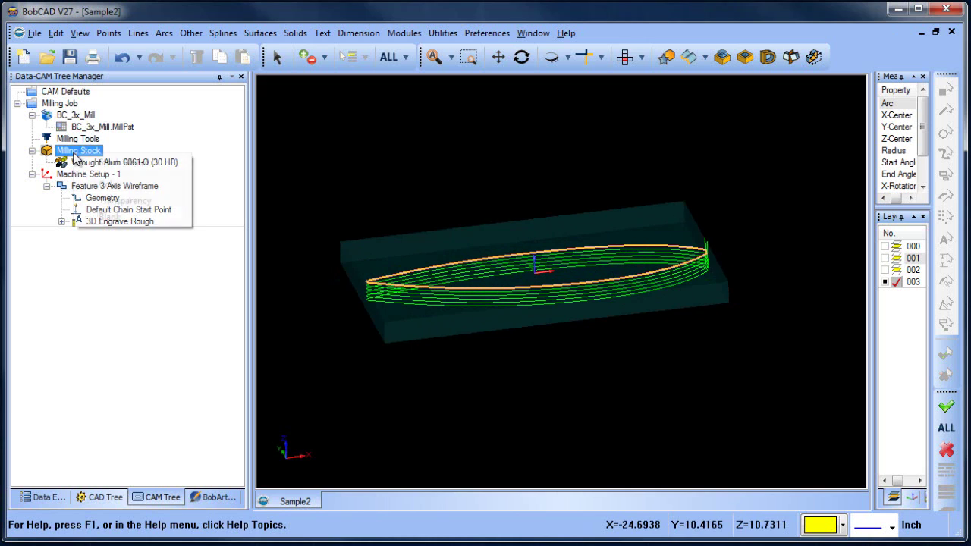
{"action": "left_click", "coordinate": [150, 169]}
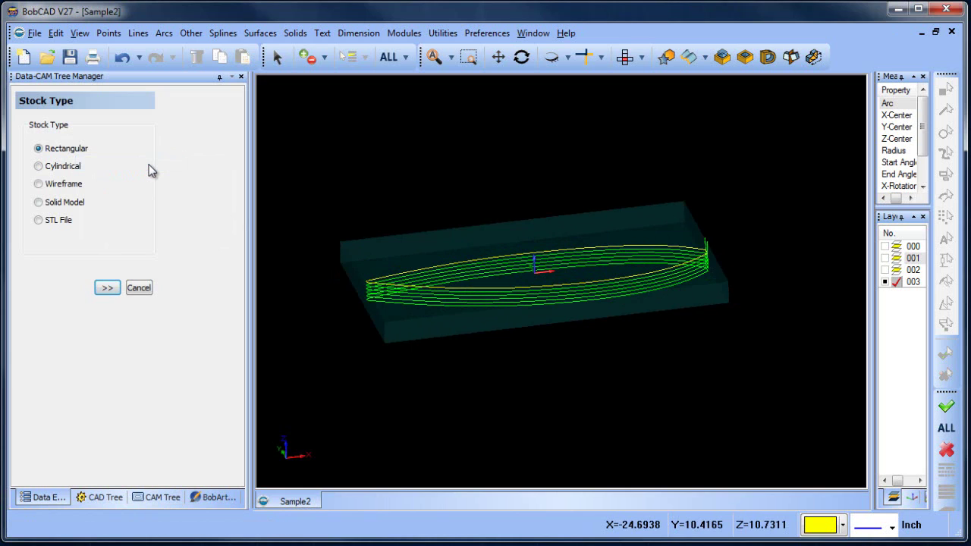
{"action": "left_click", "coordinate": [39, 202]}
{"action": "left_click", "coordinate": [107, 289]}
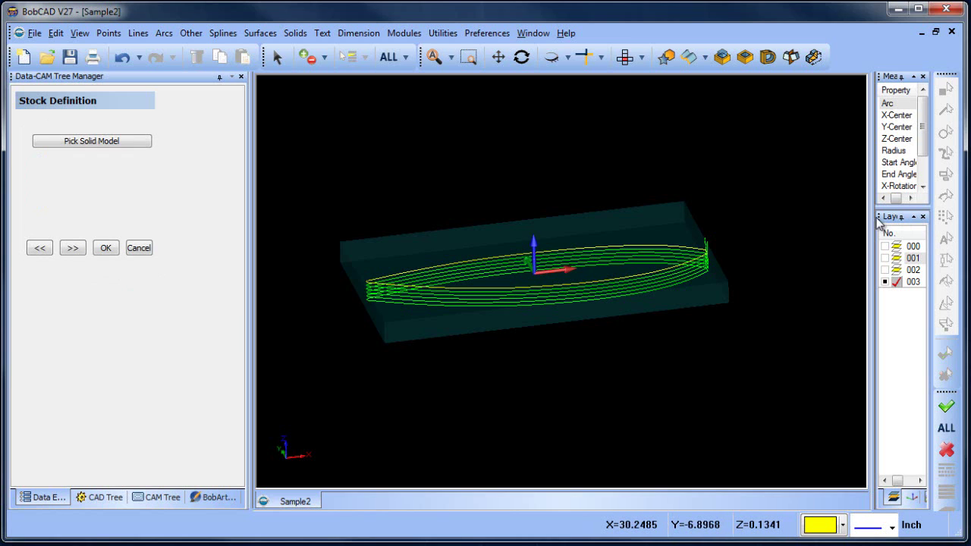
{"action": "left_click_drag", "start_coordinate": [874, 220], "coordinate": [730, 228]}
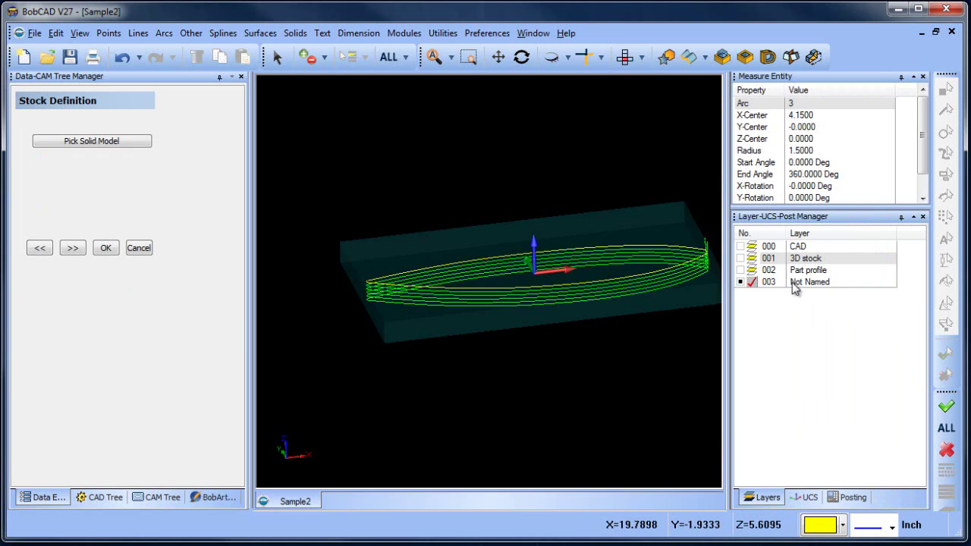
{"action": "left_click", "coordinate": [741, 259]}
{"action": "left_click", "coordinate": [119, 141]}
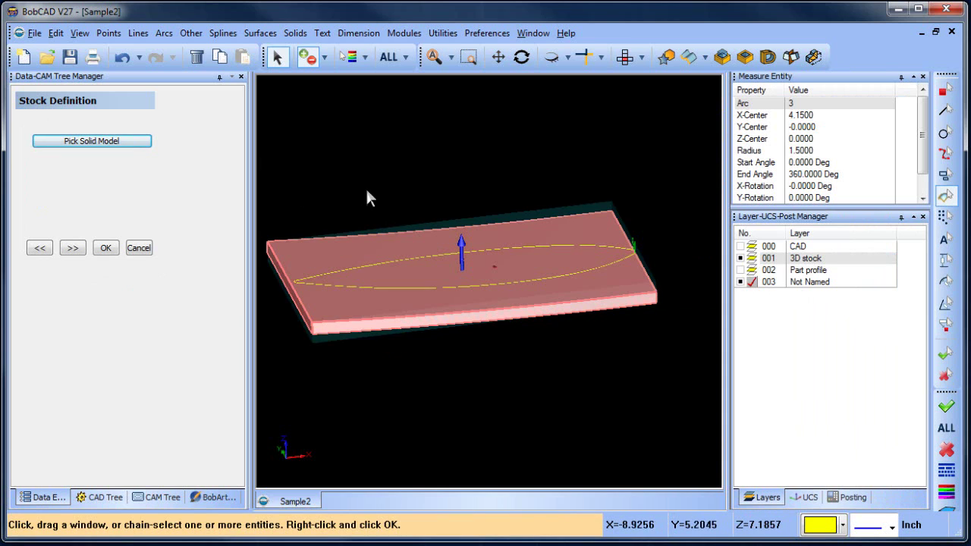
{"action": "right_click", "coordinate": [371, 164]}
{"action": "left_click", "coordinate": [399, 174]}
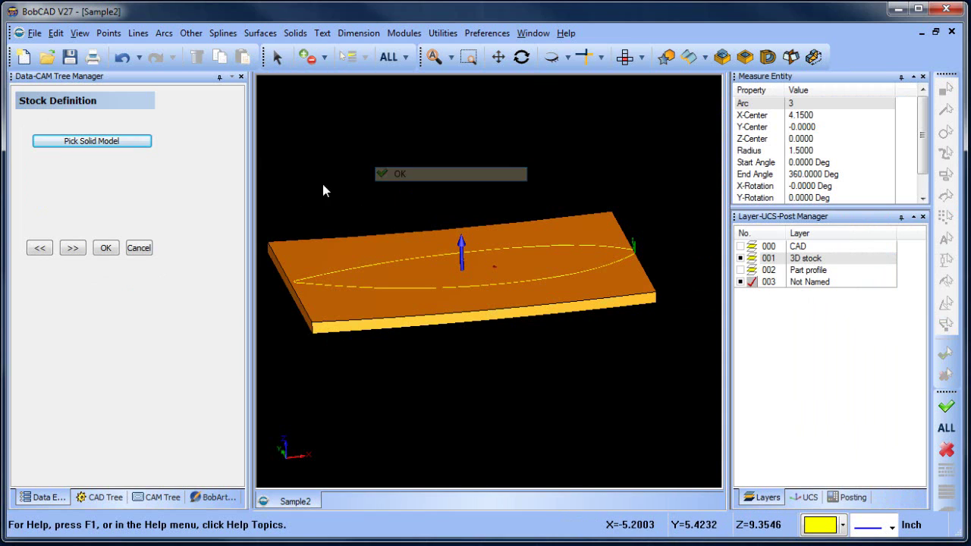
{"action": "left_click", "coordinate": [72, 248]}
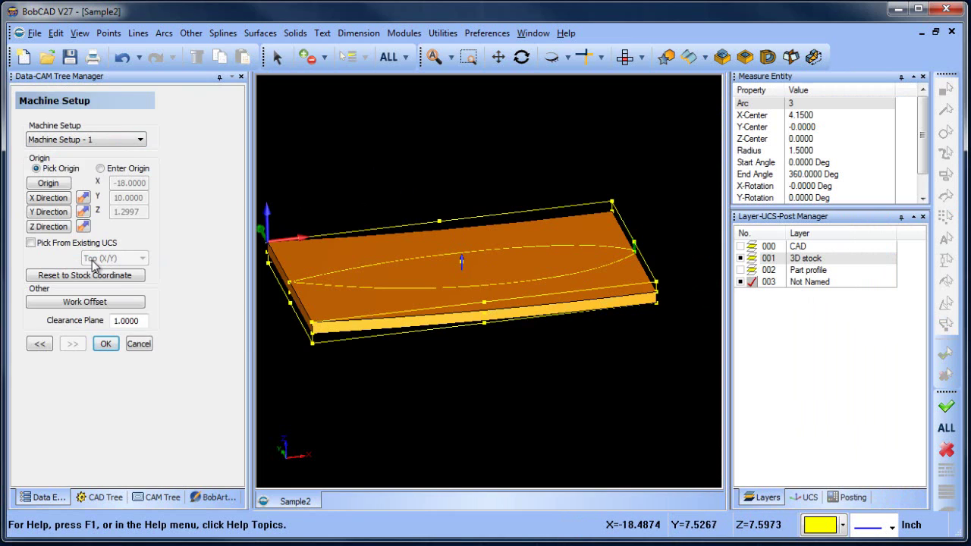
{"action": "left_click", "coordinate": [105, 342]}
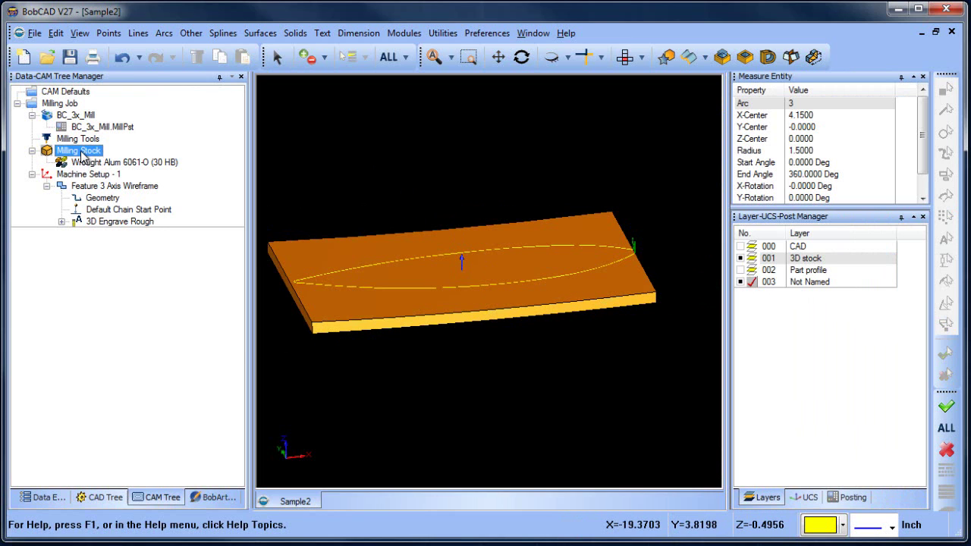
Step: Hide the 3D stock layer and view the rough toolpath passes together with the redefined milling stock
{"action": "left_click", "coordinate": [743, 259]}
{"action": "left_click", "coordinate": [741, 258]}
{"action": "mouse_move", "coordinate": [560, 324]}
{"action": "middle_mouse_down"}
{"action": "mouse_move", "coordinate": [560, 304]}
{"action": "mouse_move", "coordinate": [581, 315]}
{"action": "mouse_move", "coordinate": [569, 317]}
{"action": "middle_mouse_up"}
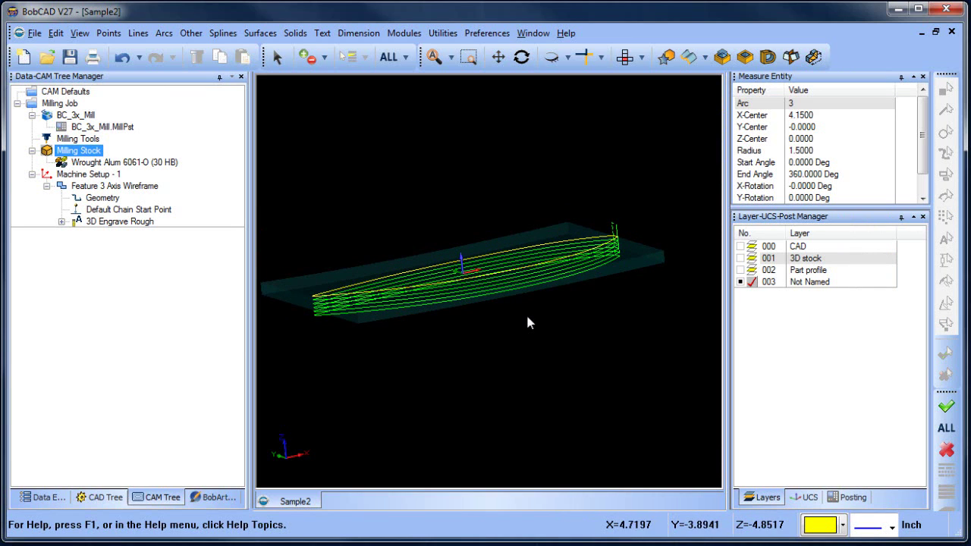
Step: Start the machining simulation of the multi-depth rough engraving on the curved solid stock and run it at reduced speed
{"action": "mouse_move", "coordinate": [506, 313]}
{"action": "middle_mouse_down"}
{"action": "mouse_move", "coordinate": [516, 325]}
{"action": "mouse_move", "coordinate": [506, 321]}
{"action": "middle_mouse_up"}
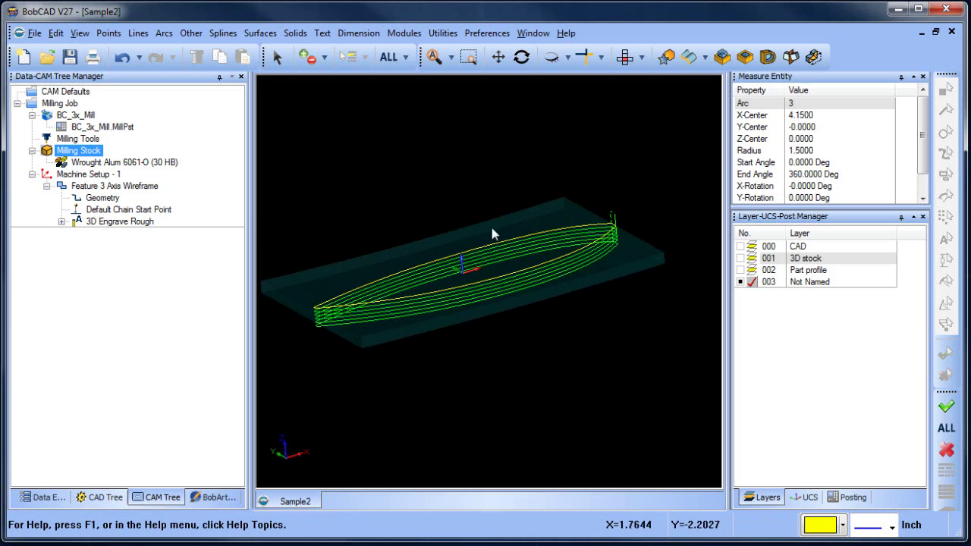
{"action": "left_click", "coordinate": [404, 33]}
{"action": "left_click", "coordinate": [428, 131]}
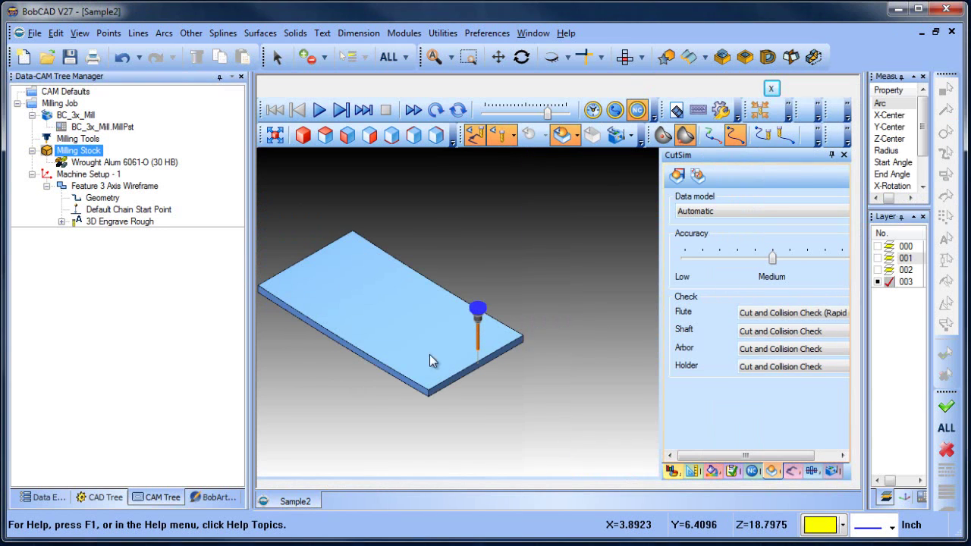
{"action": "mouse_move", "coordinate": [430, 355]}
{"action": "middle_mouse_down"}
{"action": "mouse_move", "coordinate": [436, 326]}
{"action": "mouse_move", "coordinate": [442, 362]}
{"action": "mouse_move", "coordinate": [443, 342]}
{"action": "middle_mouse_up"}
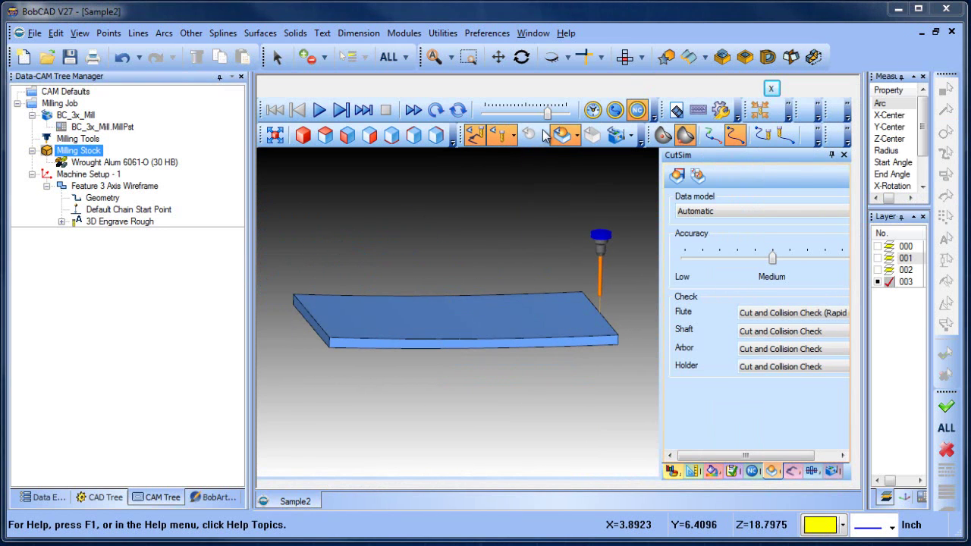
{"action": "left_click_drag", "start_coordinate": [547, 112], "coordinate": [521, 112]}
{"action": "left_click", "coordinate": [318, 110]}
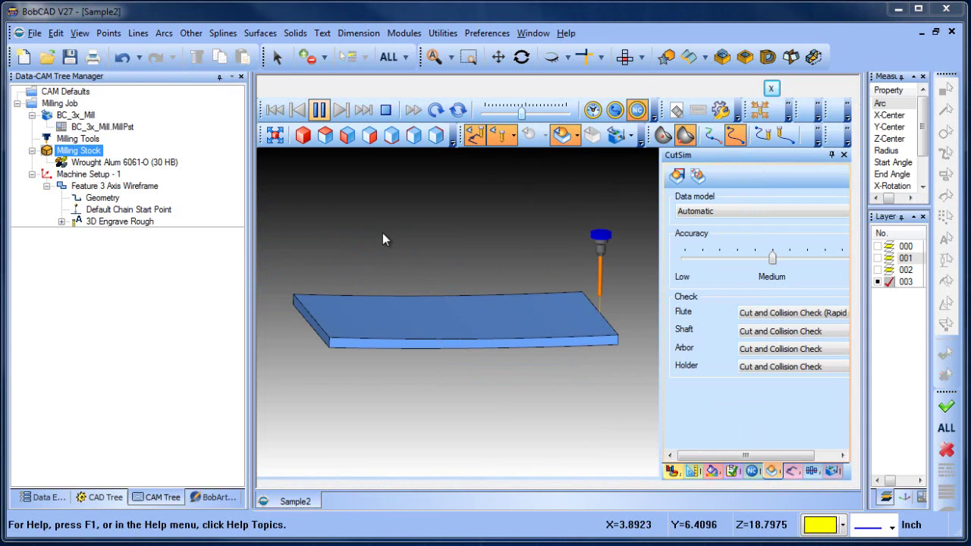
{"action": "middle_click_drag", "start_coordinate": [400, 280], "coordinate": [416, 283]}
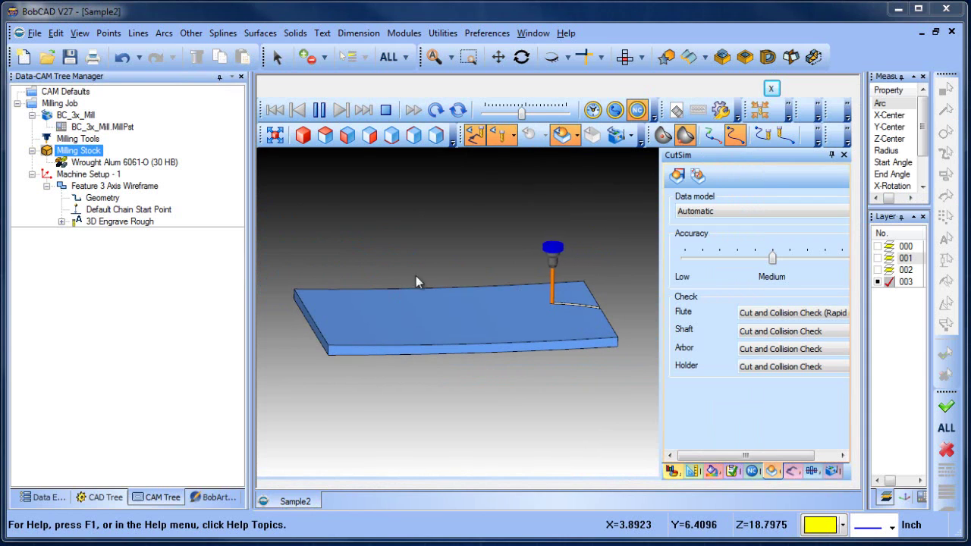
Step: Raise the simulation speed gradually until all depth passes are cut, checking the groove from another angle, and exit the simulation
{"action": "left_click_drag", "start_coordinate": [522, 112], "coordinate": [529, 112]}
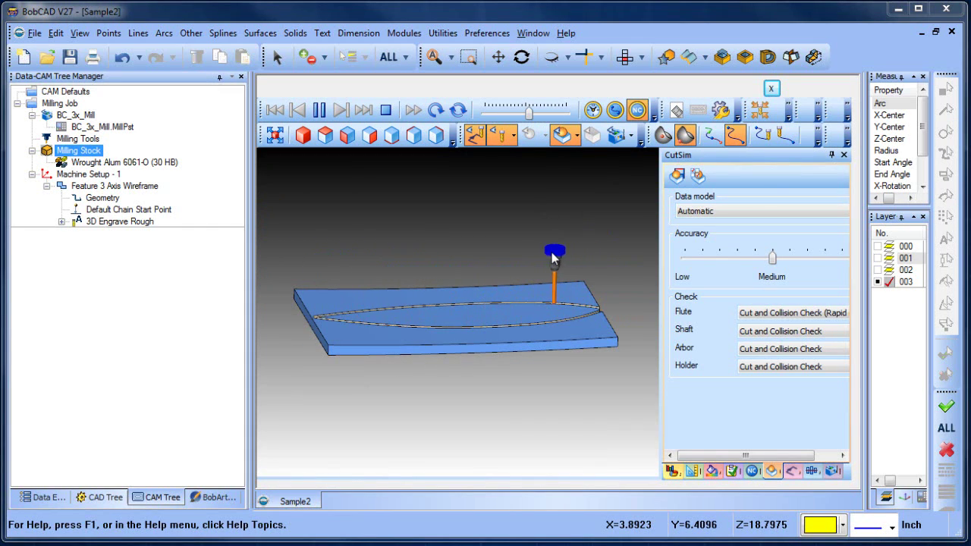
{"action": "mouse_move", "coordinate": [453, 368]}
{"action": "middle_mouse_down"}
{"action": "mouse_move", "coordinate": [453, 393]}
{"action": "mouse_move", "coordinate": [441, 326]}
{"action": "mouse_move", "coordinate": [459, 353]}
{"action": "middle_mouse_up"}
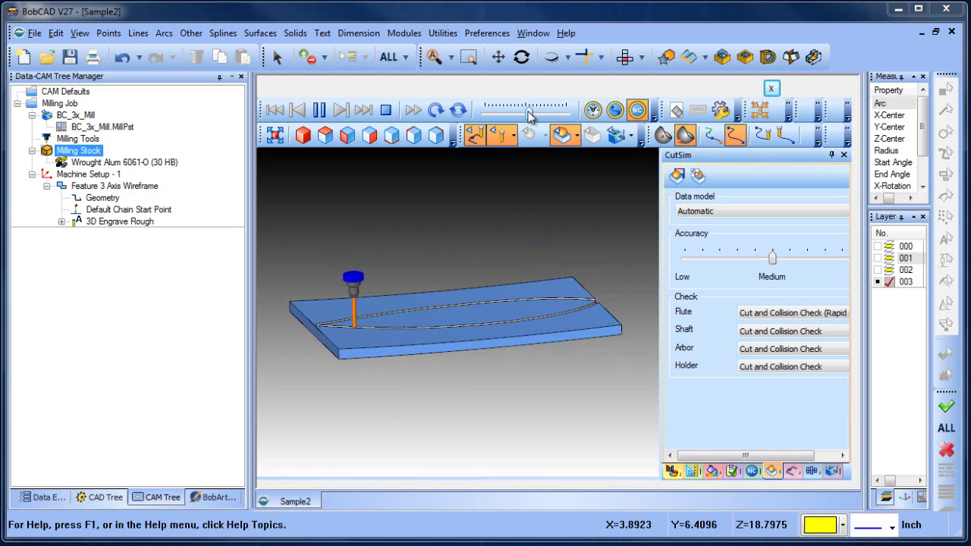
{"action": "left_click_drag", "start_coordinate": [529, 114], "coordinate": [547, 113]}
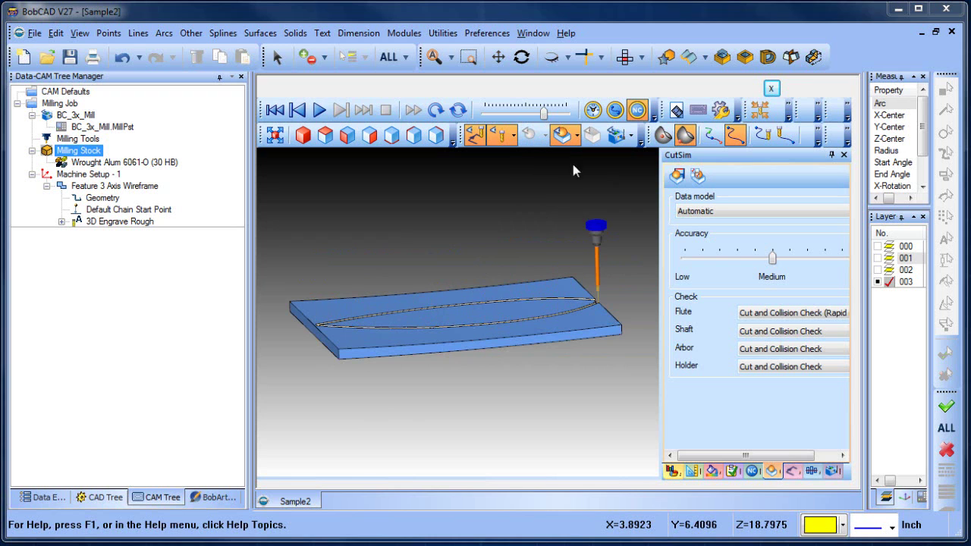
{"action": "left_click", "coordinate": [771, 89]}
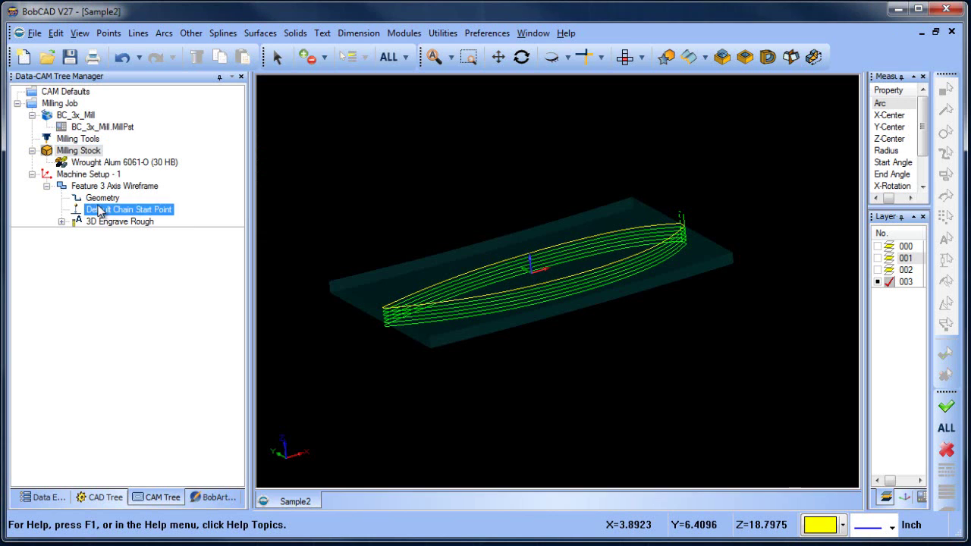
Step: Edit the 3 Axis Wireframe feature's engraving depth to a step distance of 2 with 1 cut and compute the toolpath
{"action": "right_click", "coordinate": [114, 186]}
{"action": "left_click", "coordinate": [148, 199]}
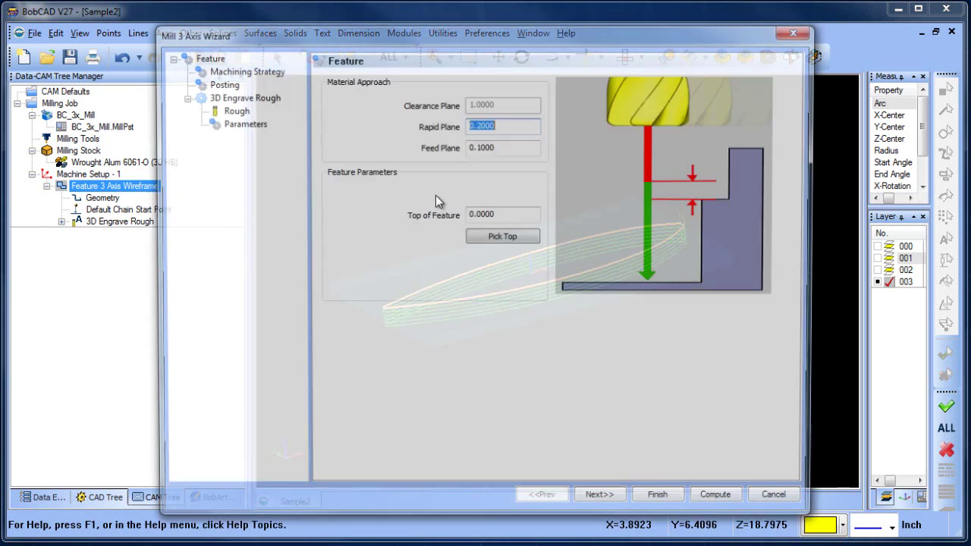
{"action": "left_click", "coordinate": [241, 123]}
{"action": "double_click", "coordinate": [469, 108]}
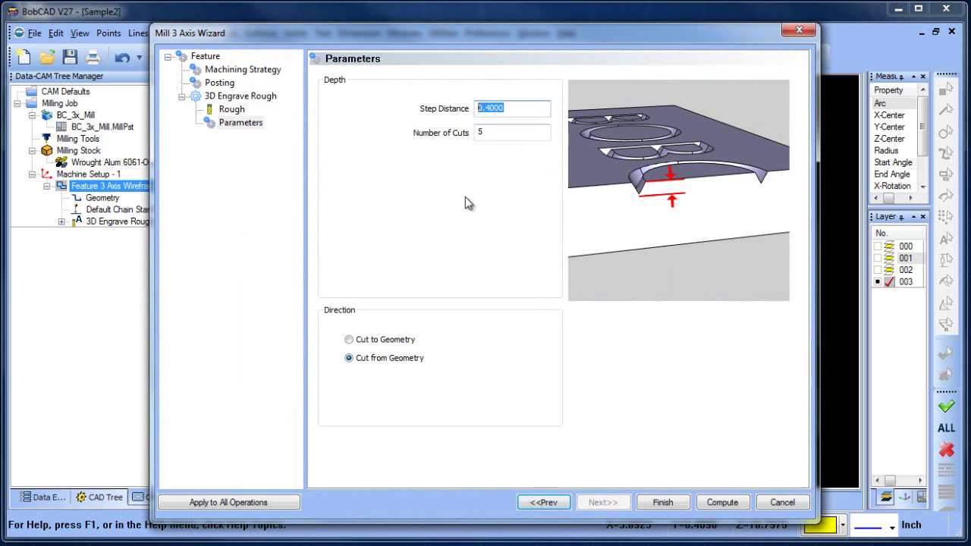
{"action": "type", "text": "2"}
{"action": "double_click", "coordinate": [494, 132]}
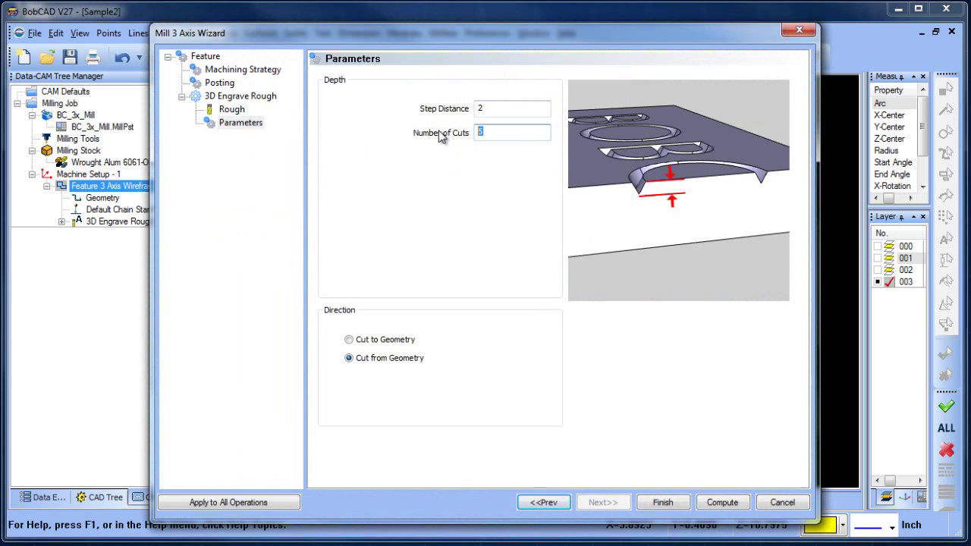
{"action": "type", "text": "1"}
{"action": "left_click", "coordinate": [723, 503]}
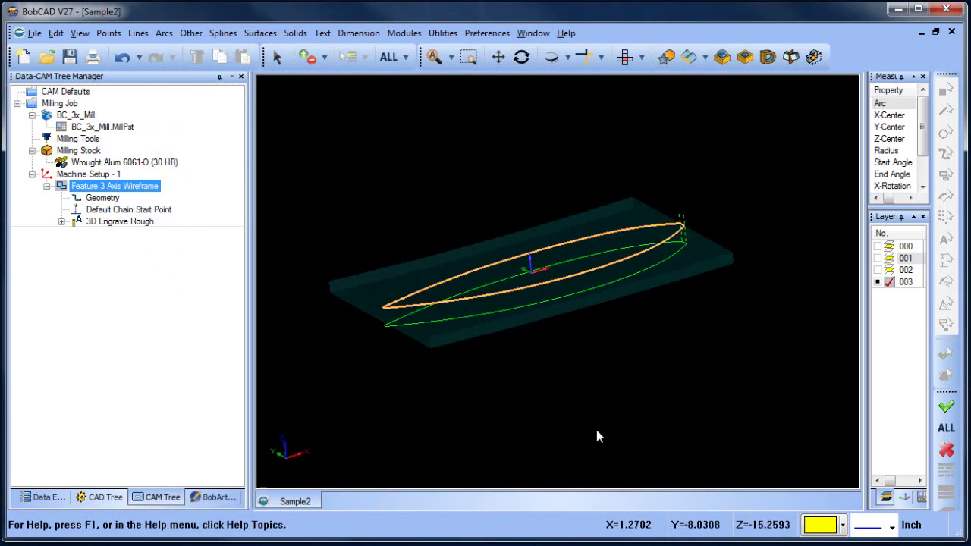
Step: Check the single-depth toolpath within the stock, simulate it through to the end, and inspect the cut groove up close
{"action": "left_click_drag", "start_coordinate": [595, 426], "coordinate": [565, 345]}
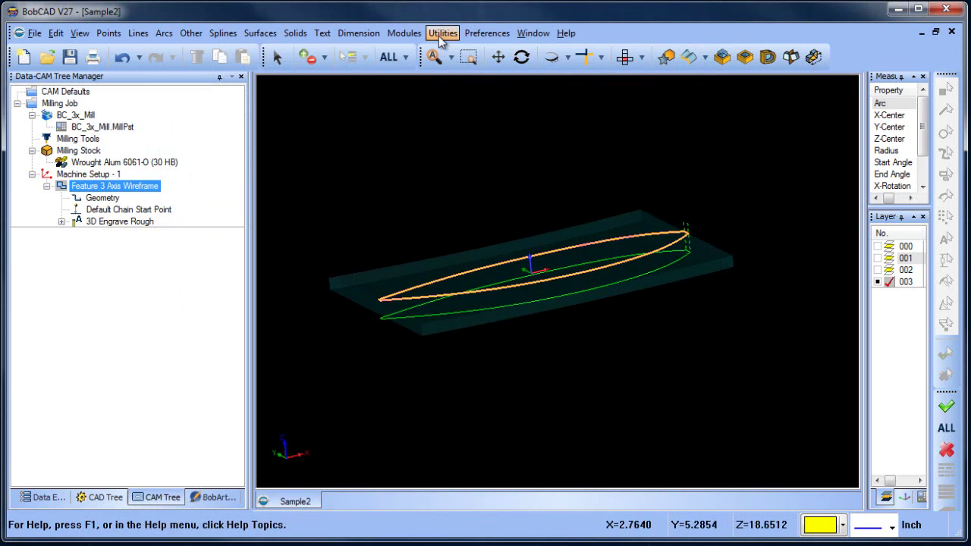
{"action": "left_click", "coordinate": [404, 33]}
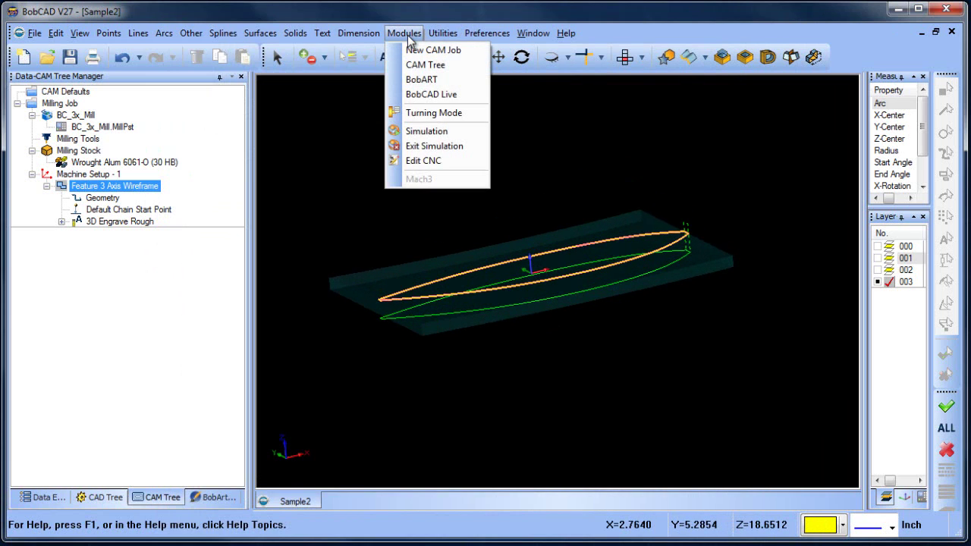
{"action": "left_click", "coordinate": [438, 131]}
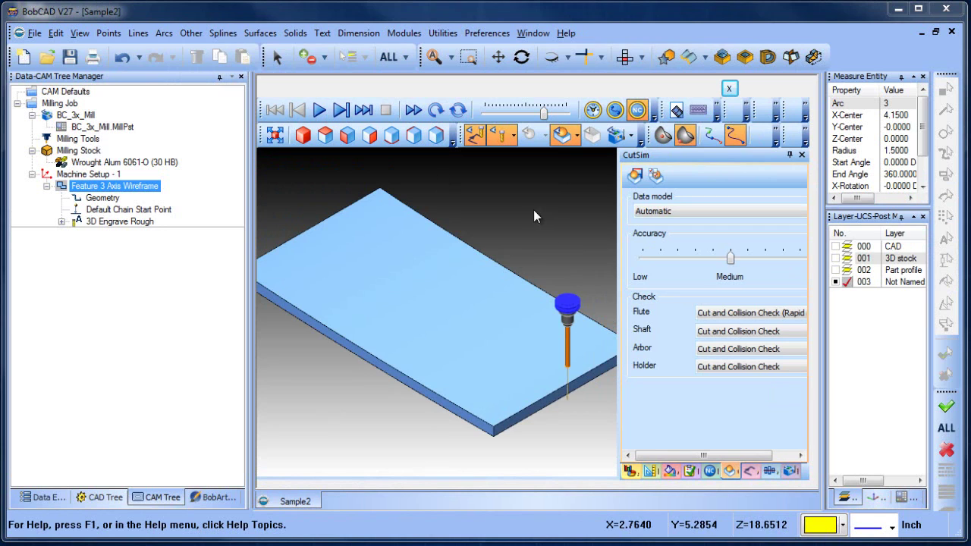
{"action": "scroll", "coordinate": [533, 210], "scroll_direction": "up", "scroll_amount": 1}
{"action": "scroll", "coordinate": [507, 220], "scroll_direction": "down", "scroll_amount": 4}
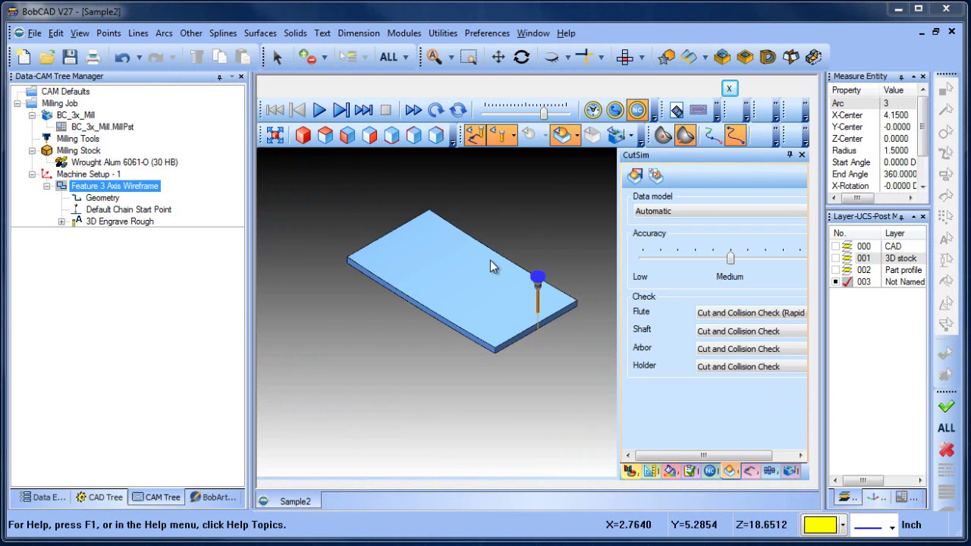
{"action": "left_click", "coordinate": [319, 110]}
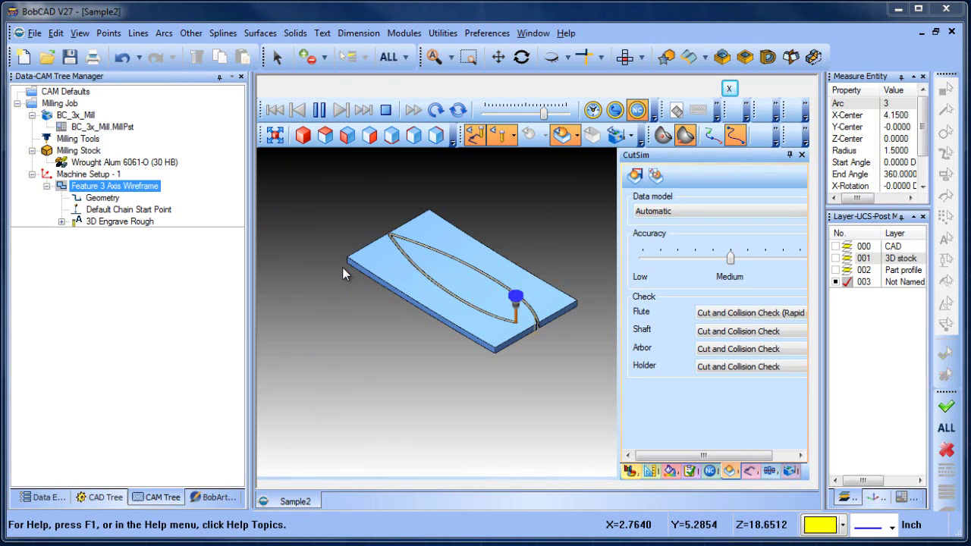
{"action": "left_click_drag", "start_coordinate": [397, 316], "coordinate": [502, 296]}
{"action": "scroll", "coordinate": [501, 296], "scroll_direction": "up", "scroll_amount": 3}
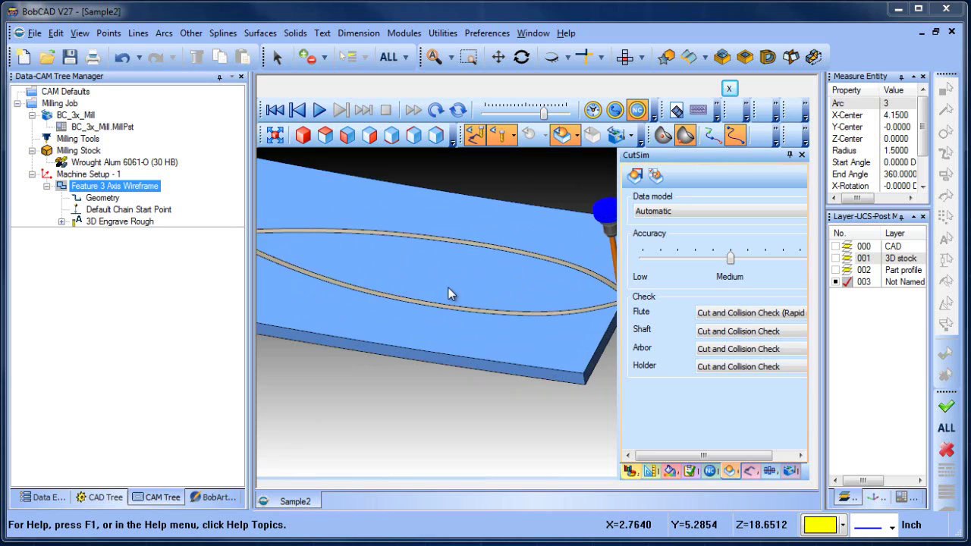
{"action": "scroll", "coordinate": [449, 294], "scroll_direction": "down", "scroll_amount": 3}
{"action": "left_click_drag", "start_coordinate": [442, 303], "coordinate": [445, 293]}
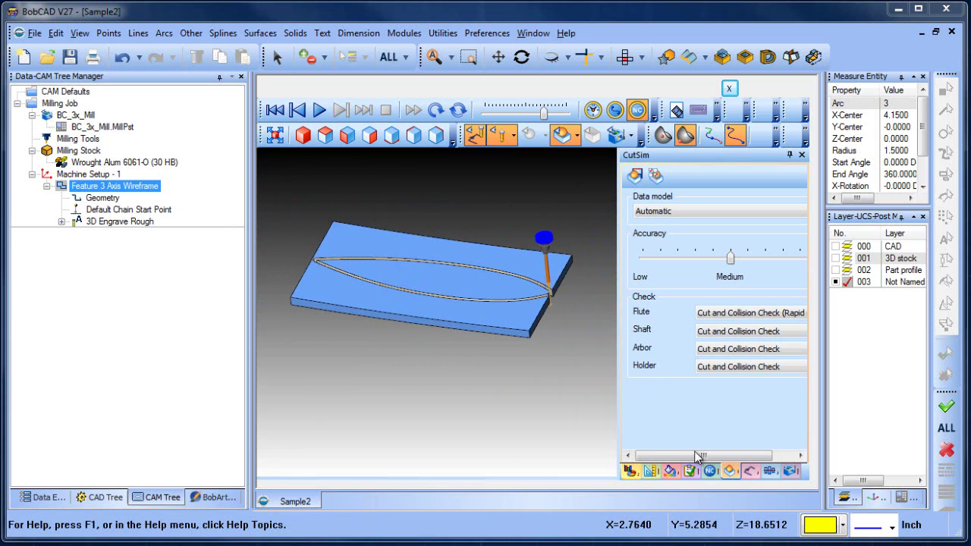
Step: Look through the simulation's stock and toolpath analysis modes and related panes for an option to remove leftover material
{"action": "left_click", "coordinate": [689, 471]}
{"action": "left_click", "coordinate": [672, 471]}
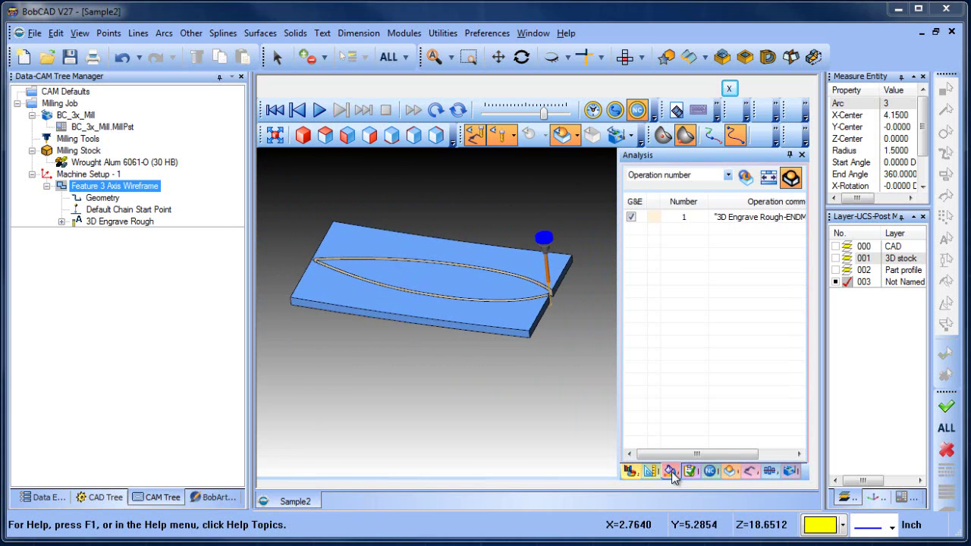
{"action": "left_click", "coordinate": [727, 175]}
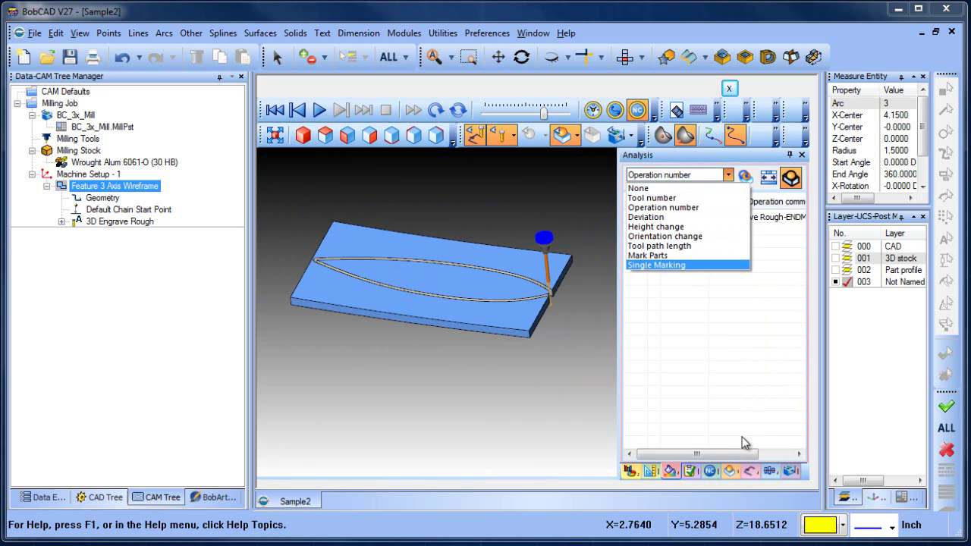
{"action": "left_click", "coordinate": [735, 478]}
{"action": "scroll", "coordinate": [763, 477], "scroll_direction": "up", "scroll_amount": 1}
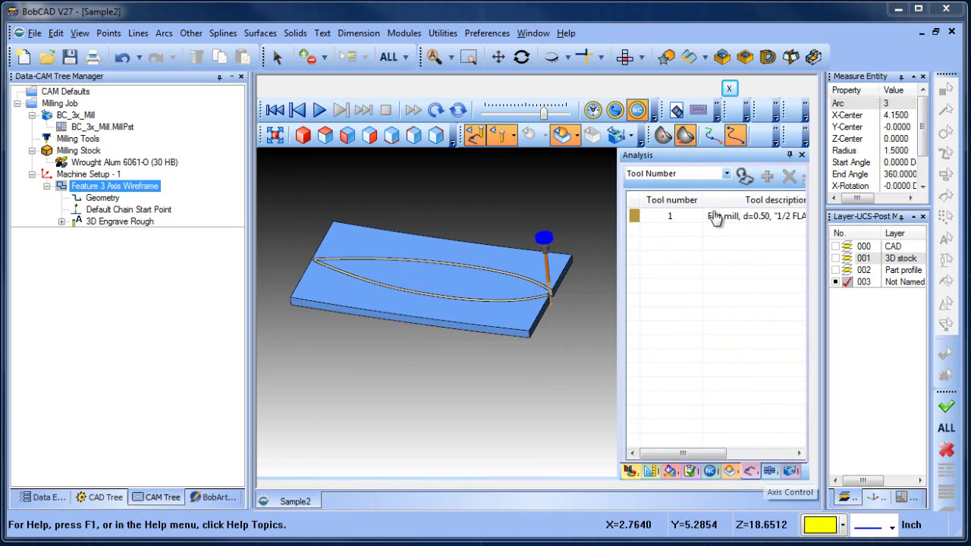
{"action": "left_click", "coordinate": [727, 174]}
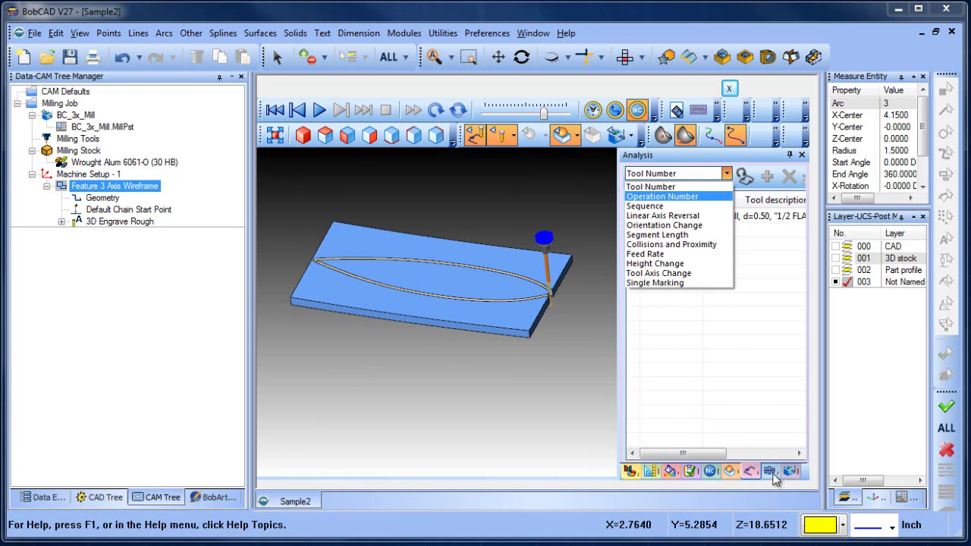
{"action": "left_click", "coordinate": [773, 474]}
{"action": "left_click", "coordinate": [791, 472]}
{"action": "left_click", "coordinate": [671, 474]}
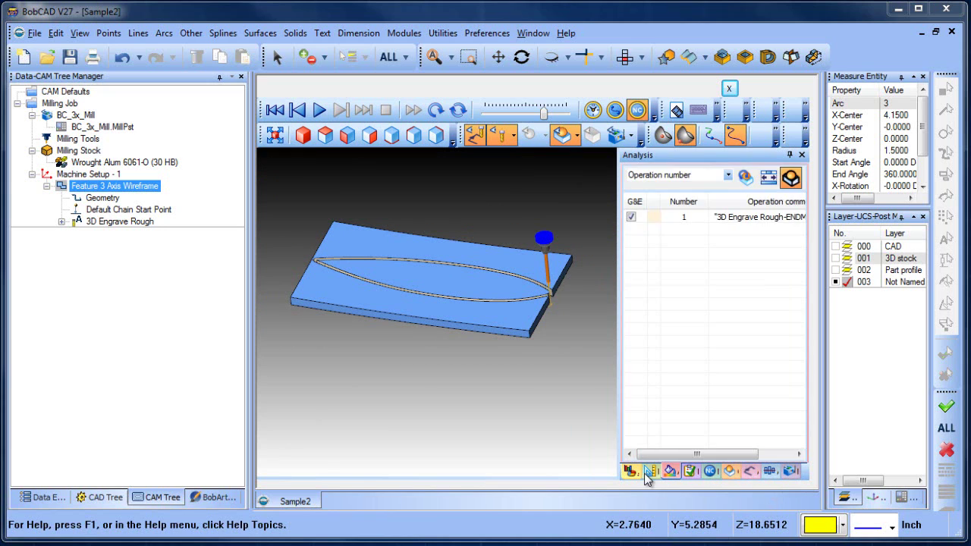
Step: Use Remove chips (select chips) to remove the stock outside the engraved profile, and inspect the remaining curved part
{"action": "left_click", "coordinate": [651, 471]}
{"action": "left_click", "coordinate": [727, 173]}
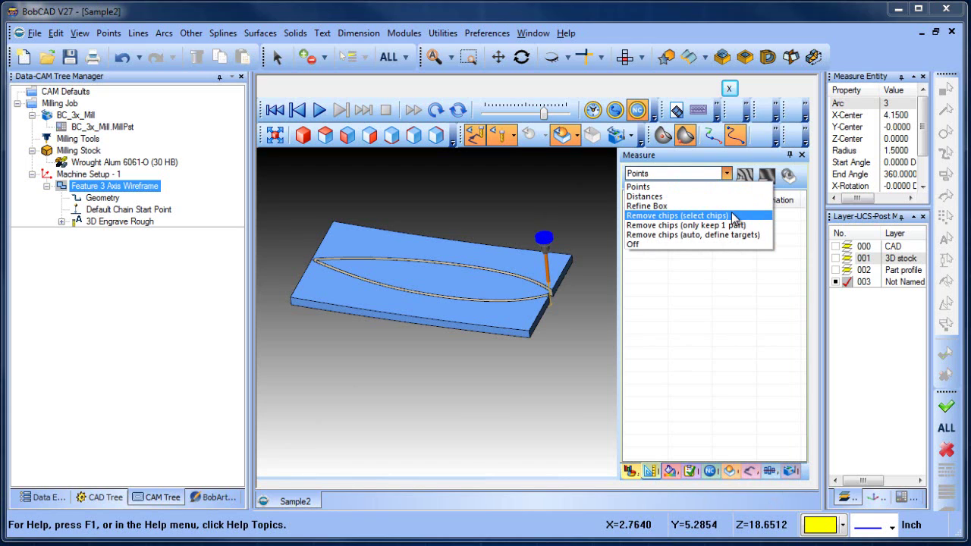
{"action": "left_click", "coordinate": [732, 216]}
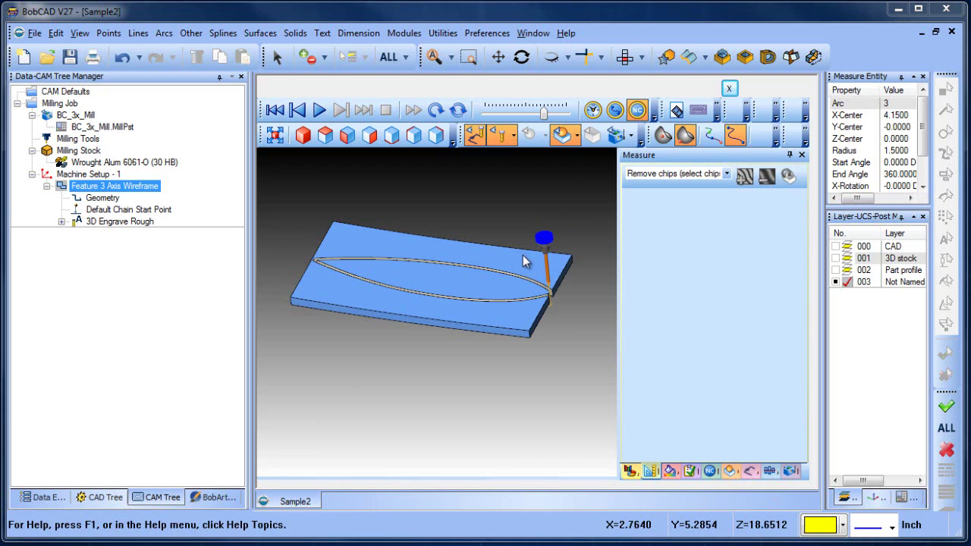
{"action": "left_click", "coordinate": [506, 319]}
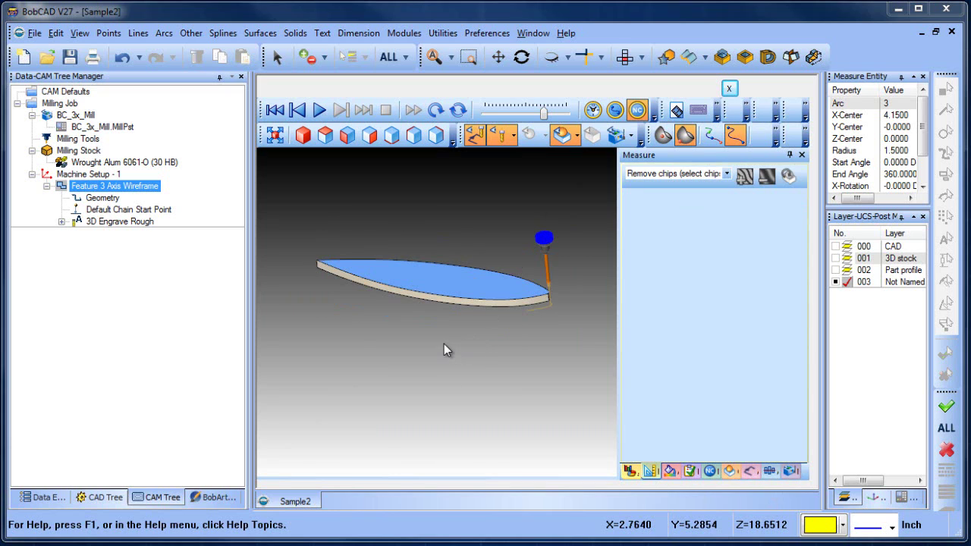
{"action": "middle_click_drag", "start_coordinate": [420, 354], "coordinate": [534, 290]}
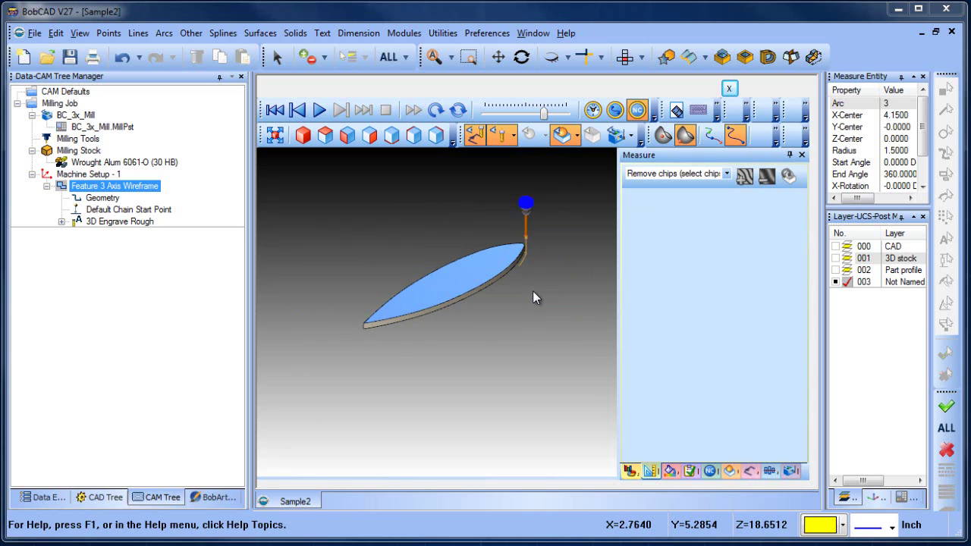